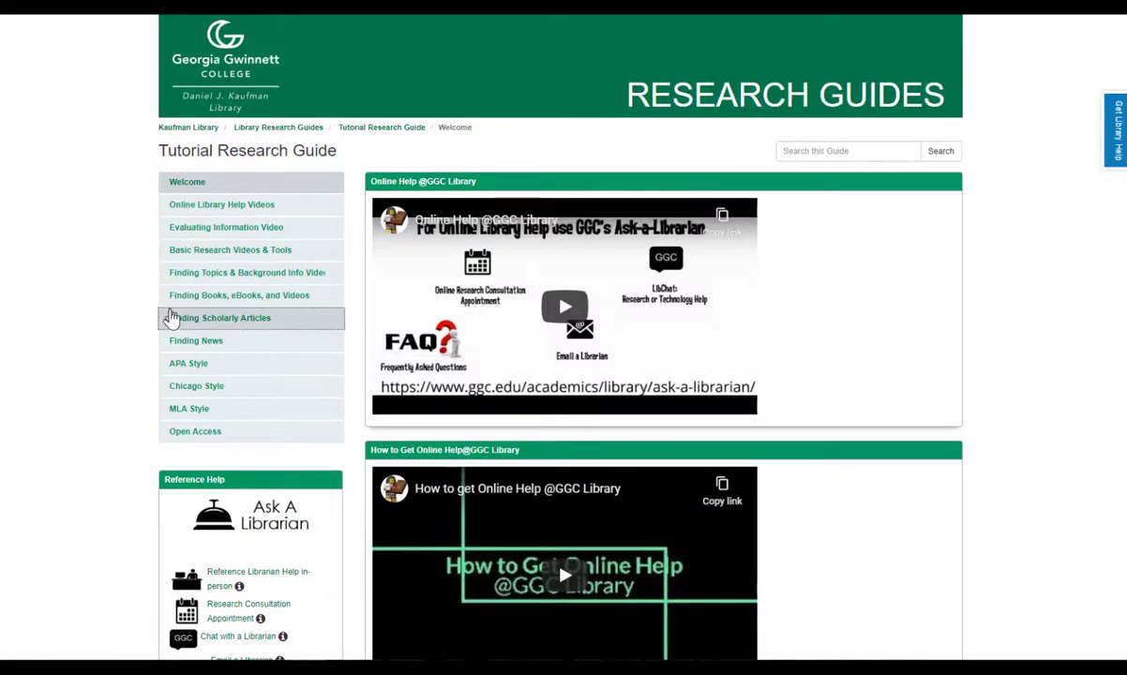
# Step: Go to the guide's Finding Scholarly Articles page and launch Academic Search Complete from its link
pyautogui.click(171, 318)
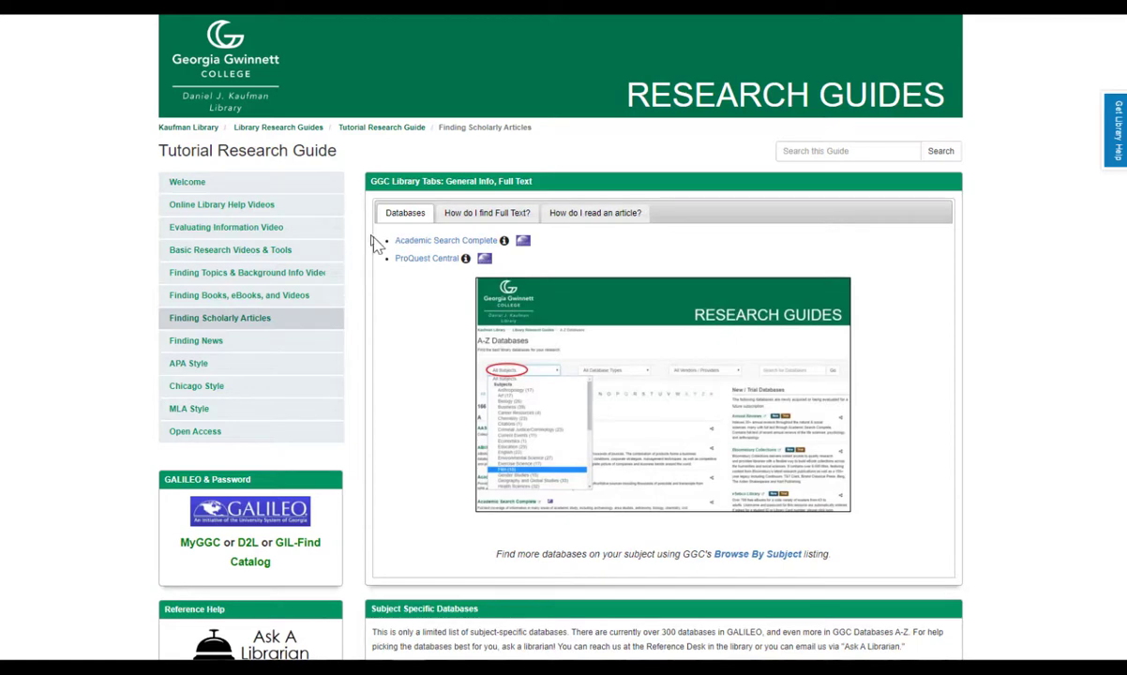
pyautogui.scroll(-3, 365, 415)
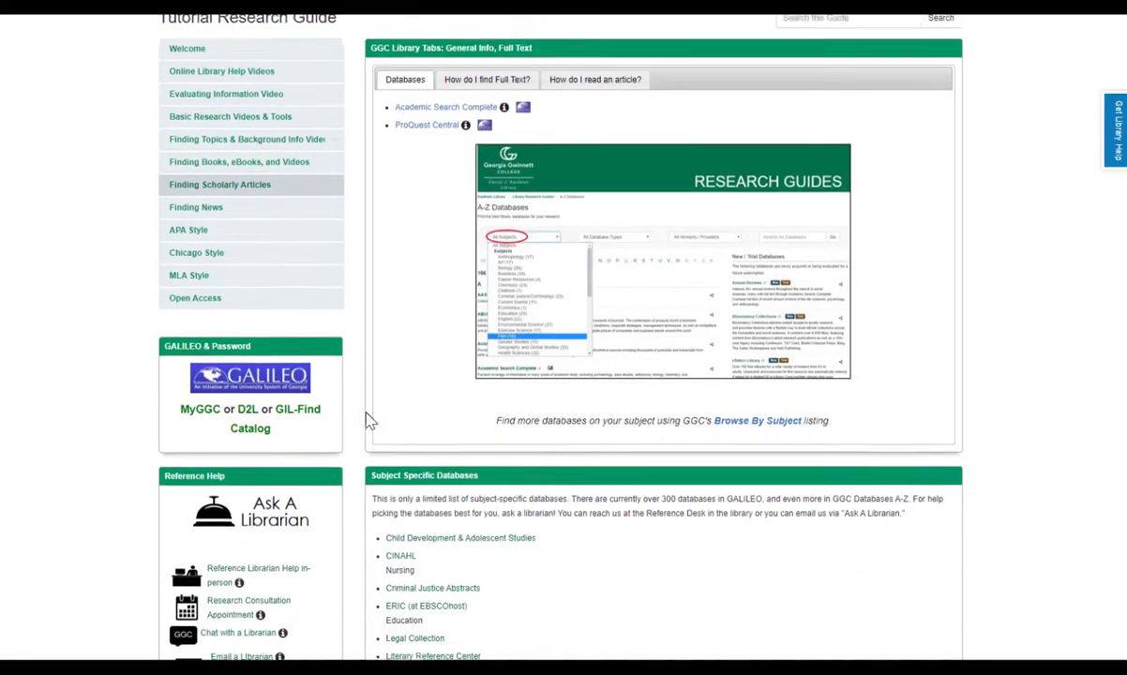
pyautogui.scroll(-2, 368, 419)
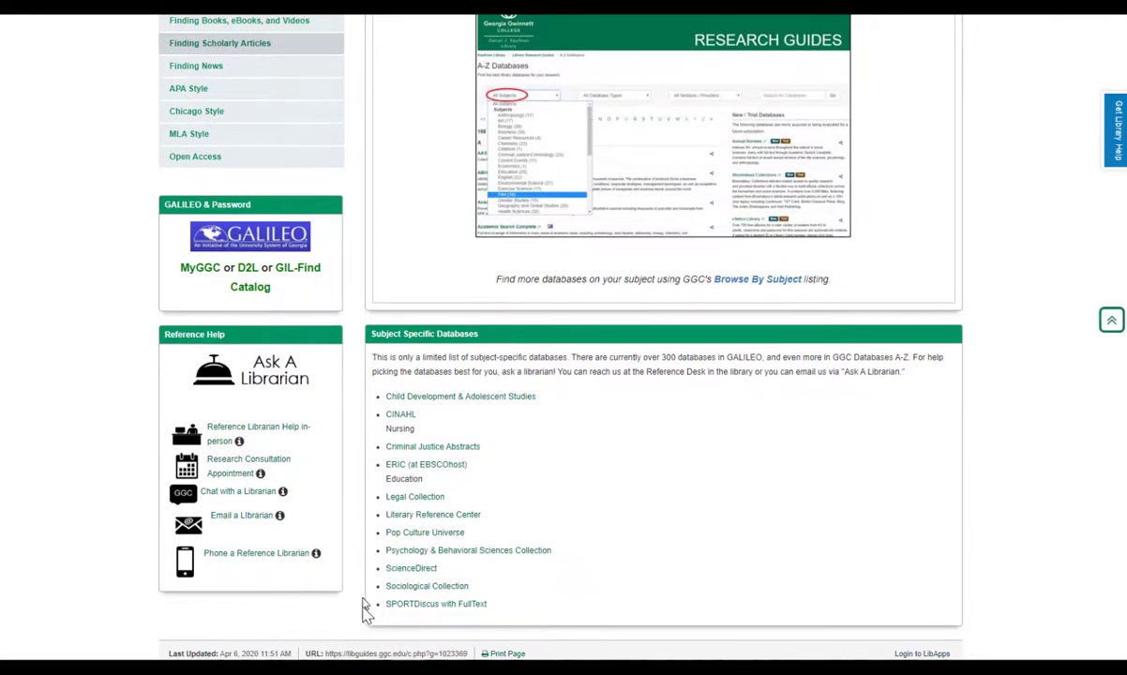
pyautogui.scroll(5, 374, 273)
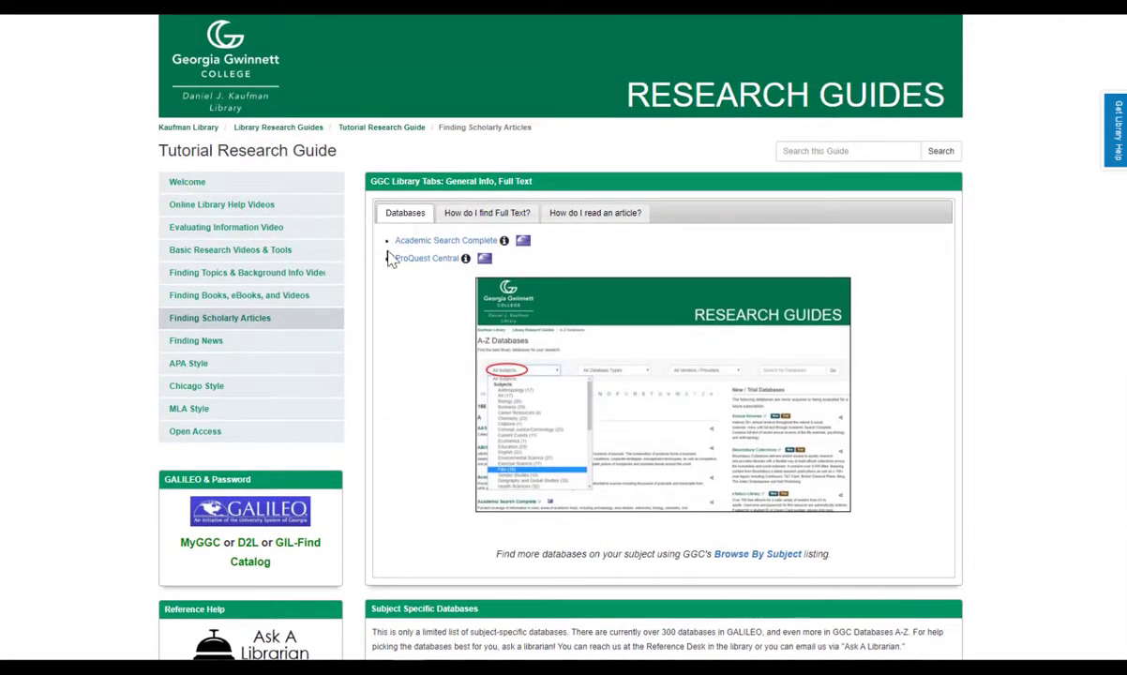
pyautogui.click(403, 242)
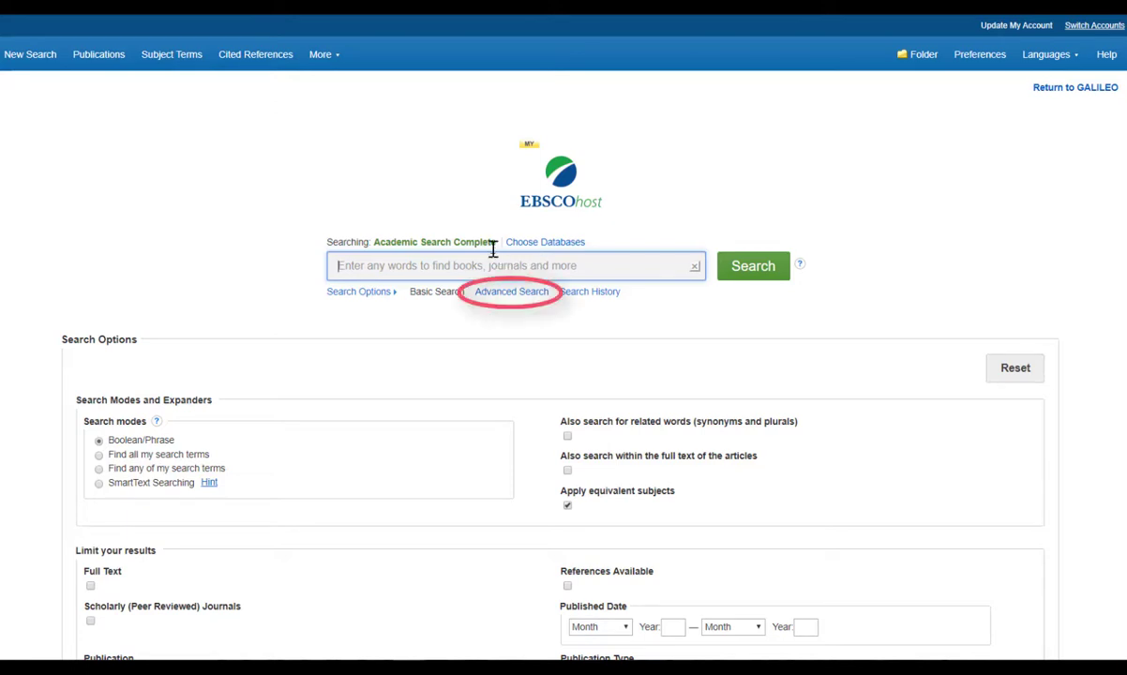
# Step: Switch to the Advanced Search form with three AND-joined search rows
pyautogui.click(510, 297)
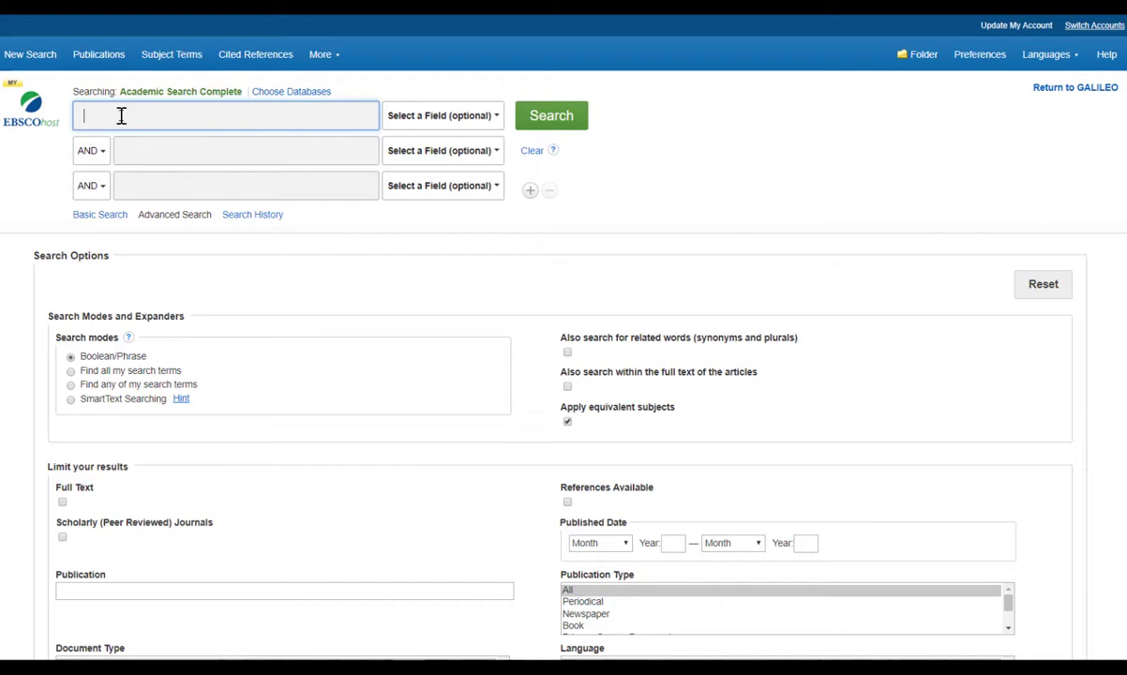
# Step: Search for 'vaccinations' and note the 123,873 result count
pyautogui.write('acc')
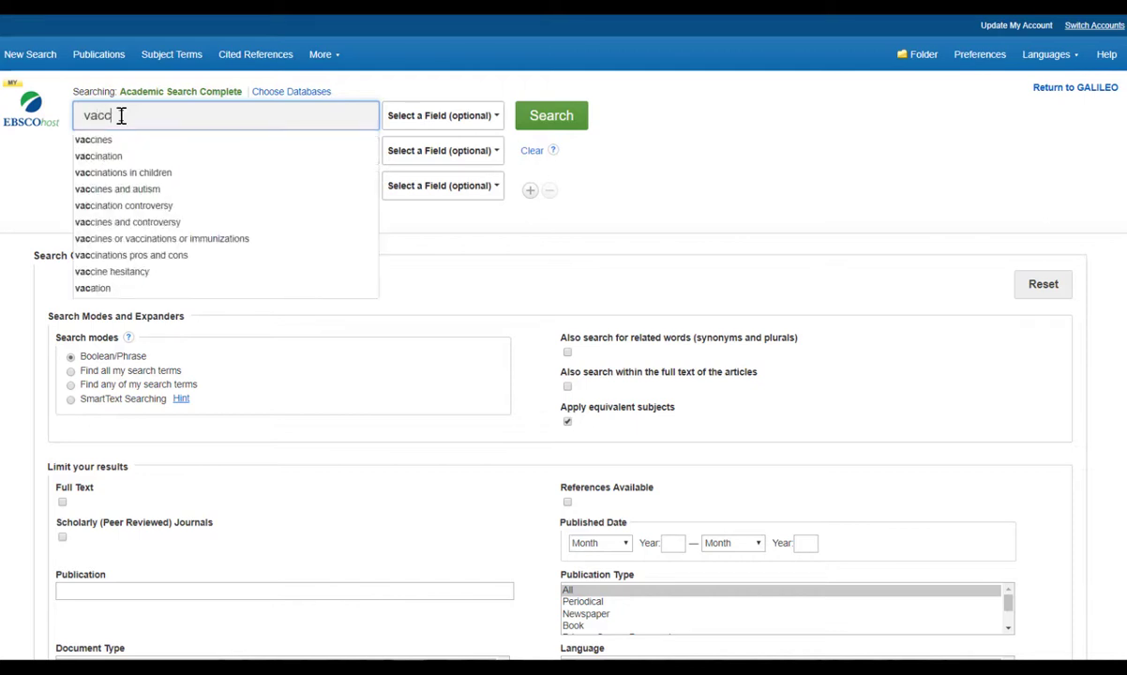
pyautogui.write('inations')
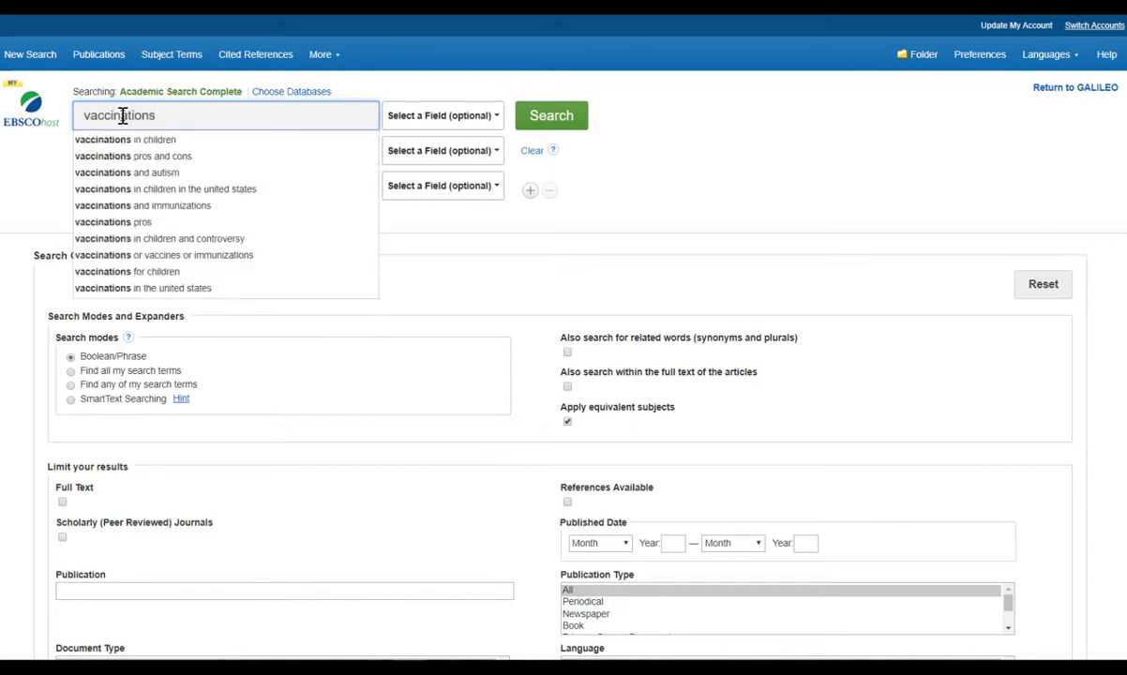
pyautogui.click(577, 126)
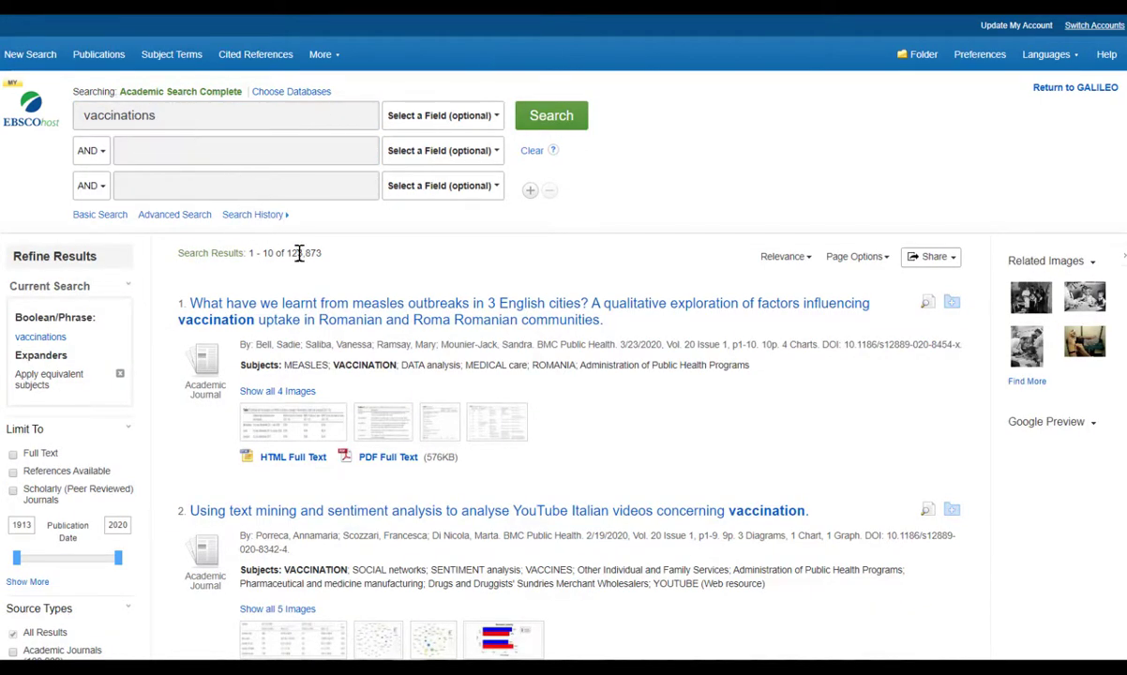
pyautogui.moveTo(287, 252); pyautogui.dragTo(328, 252)
# Step: Add 'mandatory' as a second search term and rerun the search, getting 1,021 results
pyautogui.click(269, 151)
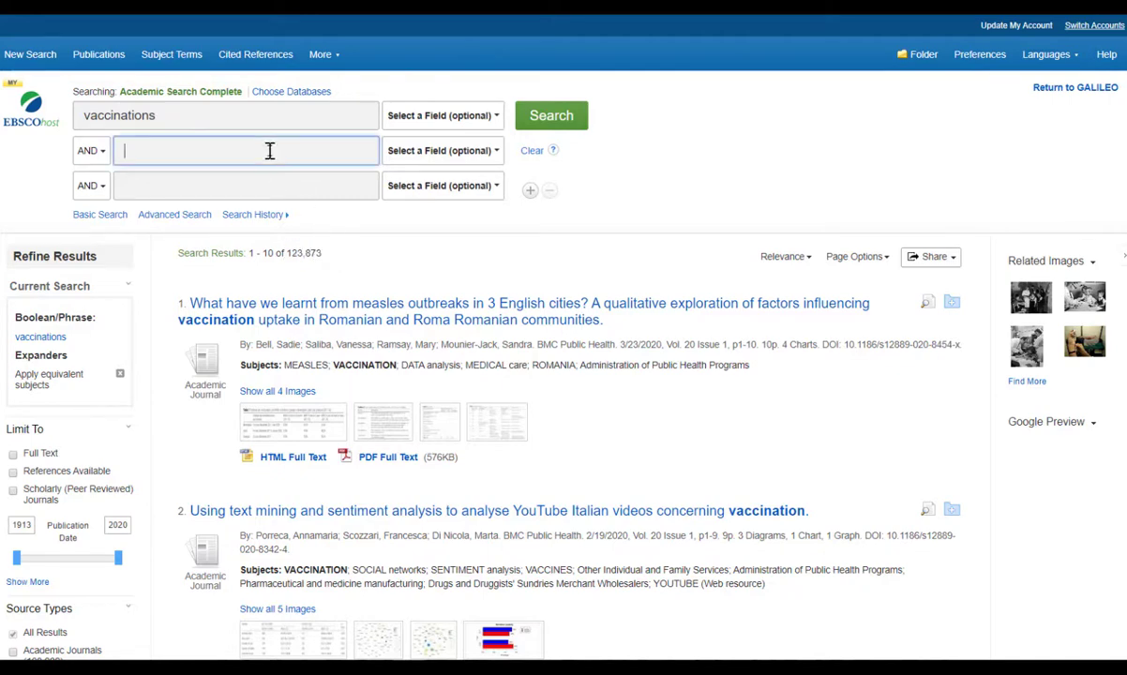
pyautogui.write('mandatory')
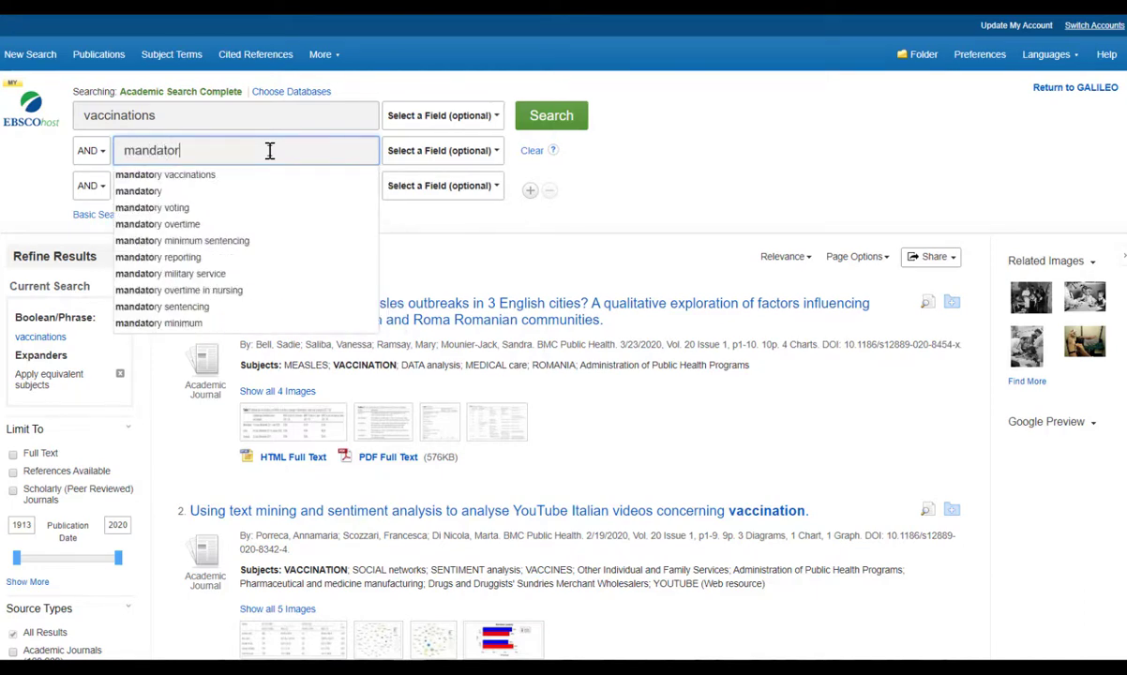
pyautogui.click(548, 120)
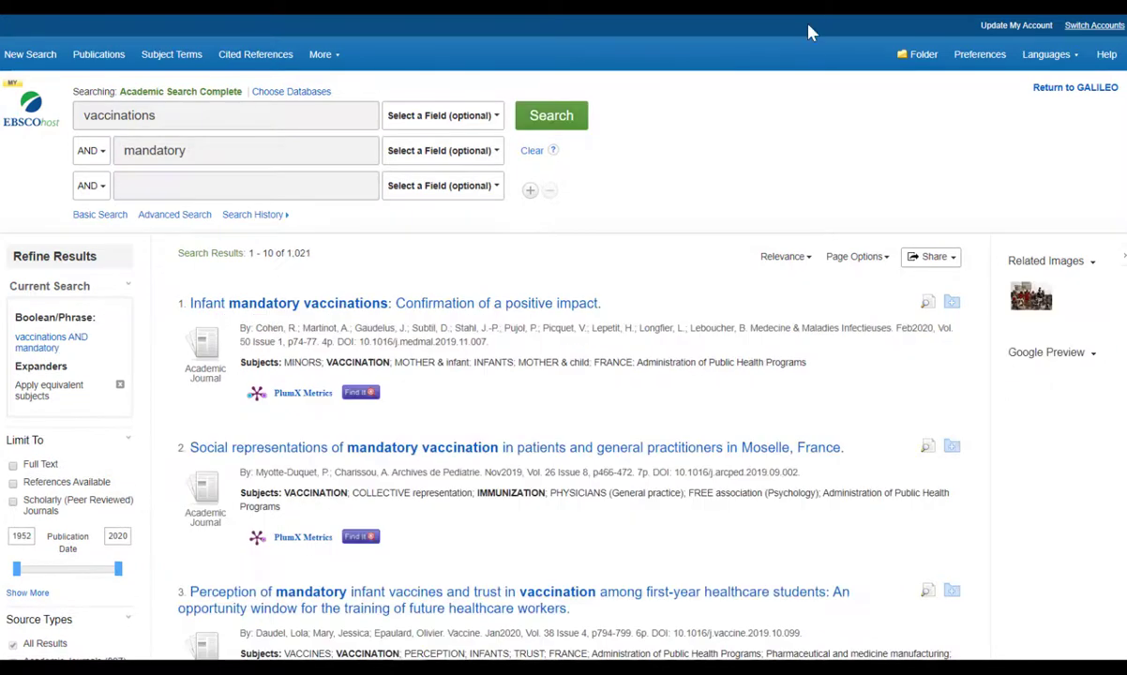
pyautogui.moveTo(304, 254); pyautogui.dragTo(316, 256)
pyautogui.scroll(-1, 148, 342)
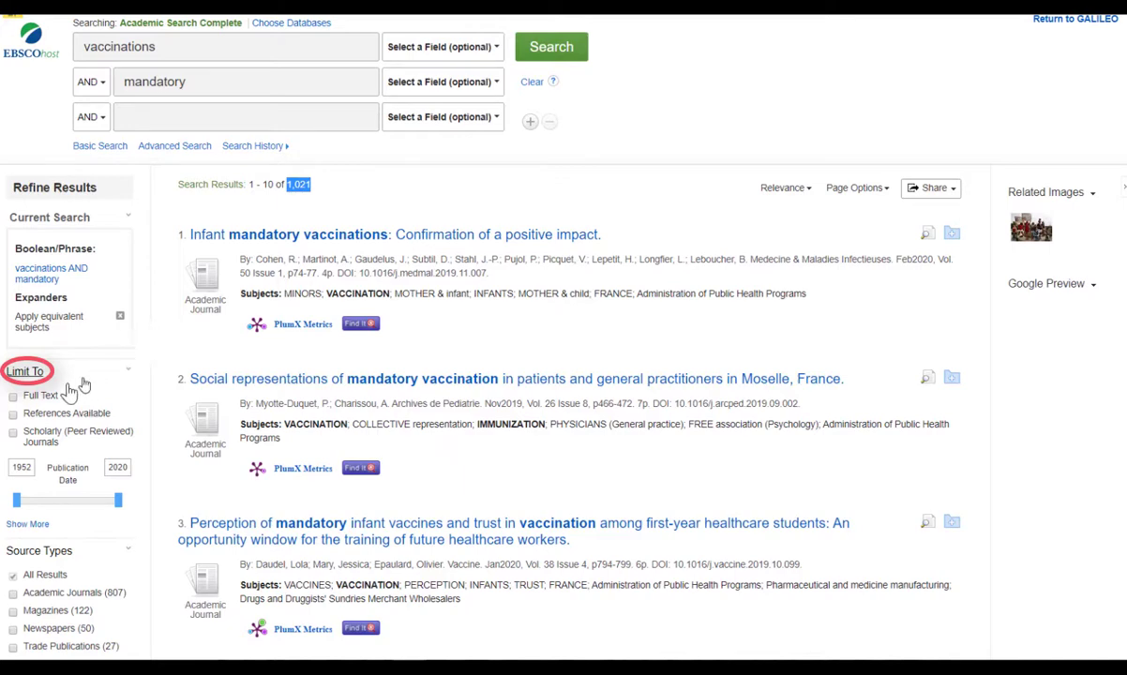
# Step: Limit to Full Text (534 results), then to Scholarly (Peer Reviewed) Journals (409 results)
pyautogui.click(13, 396)
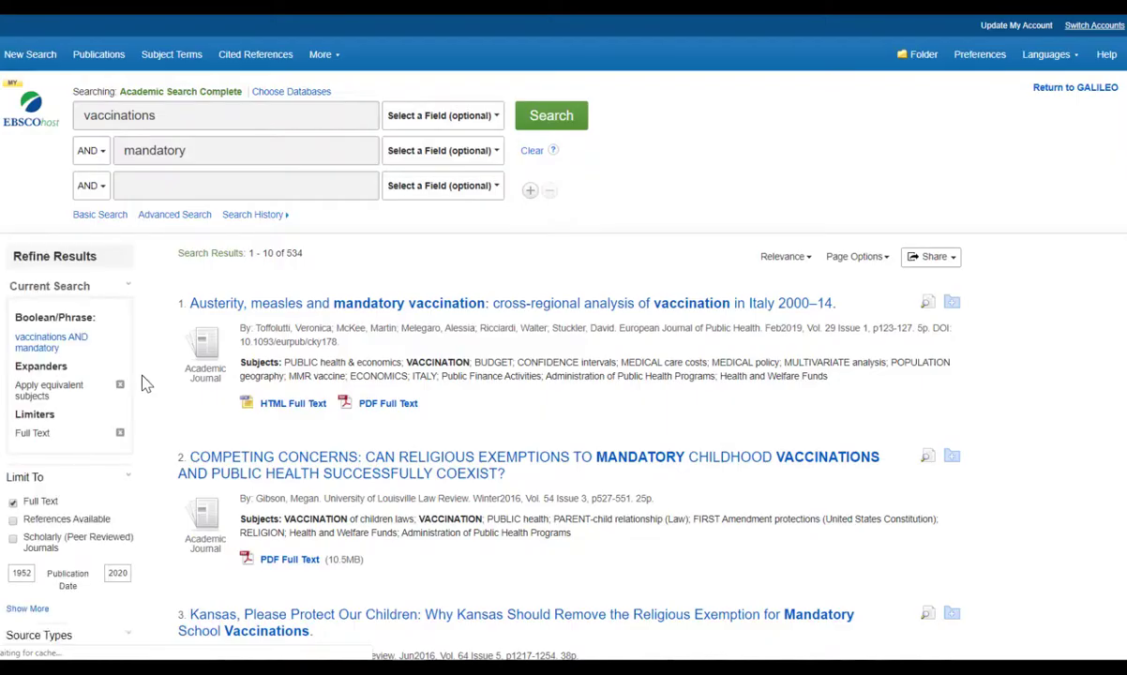
pyautogui.doubleClick(294, 252)
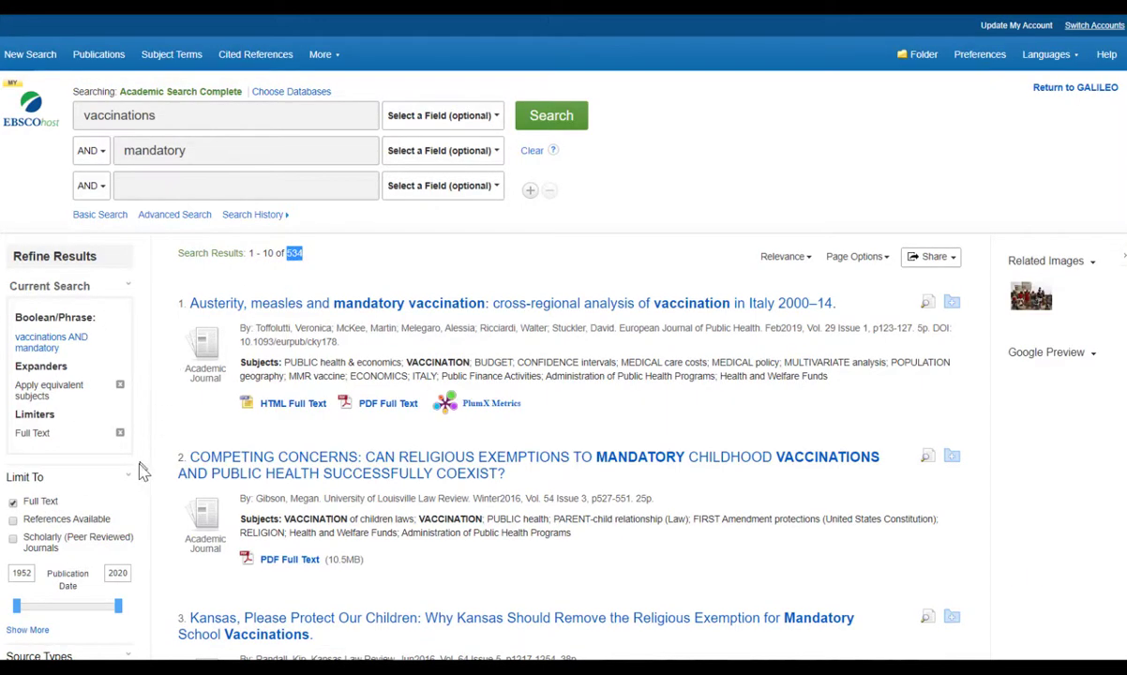
pyautogui.scroll(-3, 133, 482)
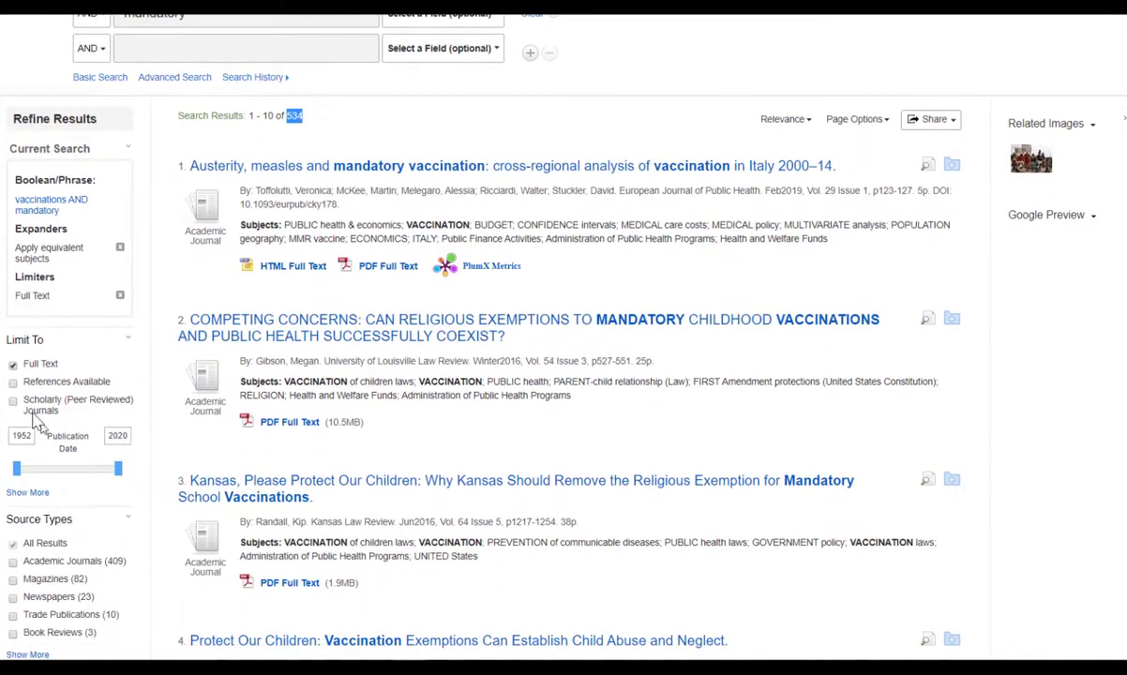
pyautogui.click(13, 402)
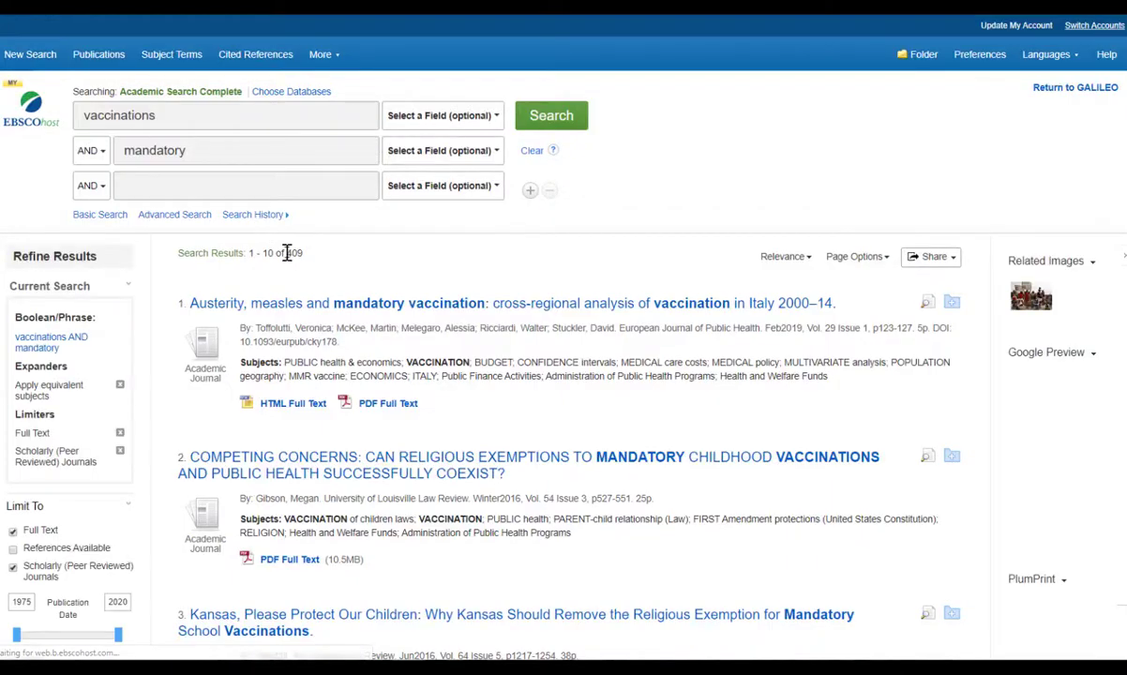
pyautogui.doubleClick(293, 253)
# Step: Change the Publication Date start year from 1975 to 2010, applying 2010–2020 for 329 results
pyautogui.scroll(-1, 87, 523)
pyautogui.scroll(-1, 87, 523)
pyautogui.doubleClick(30, 465)
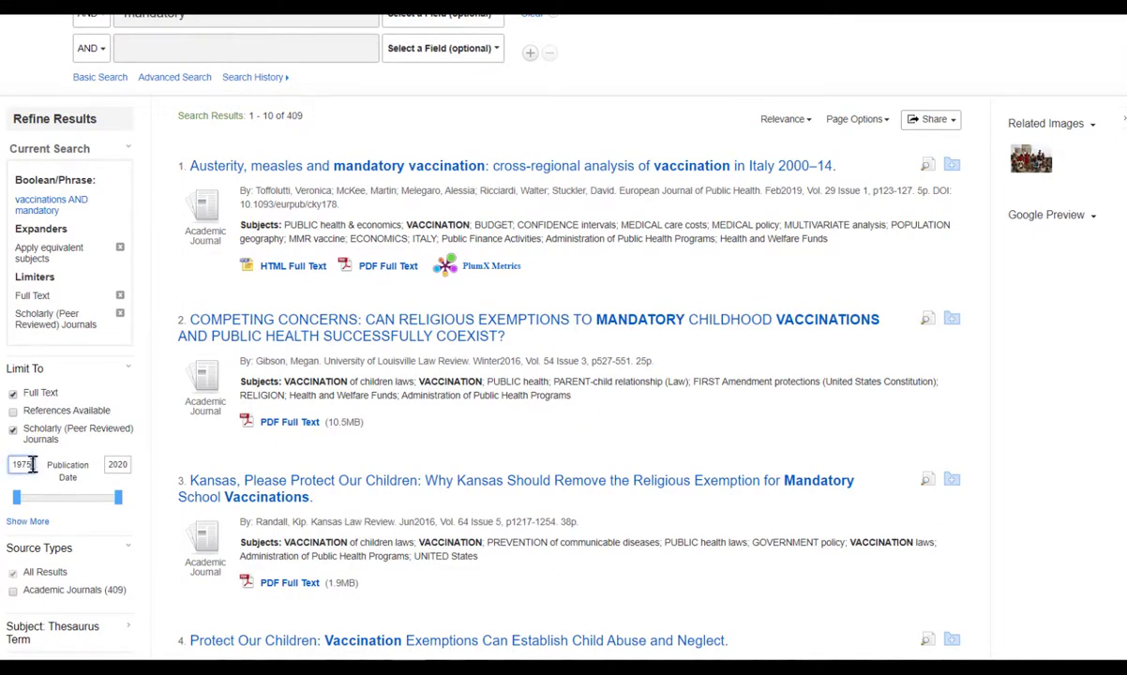
pyautogui.write('2010')
pyautogui.click(156, 497)
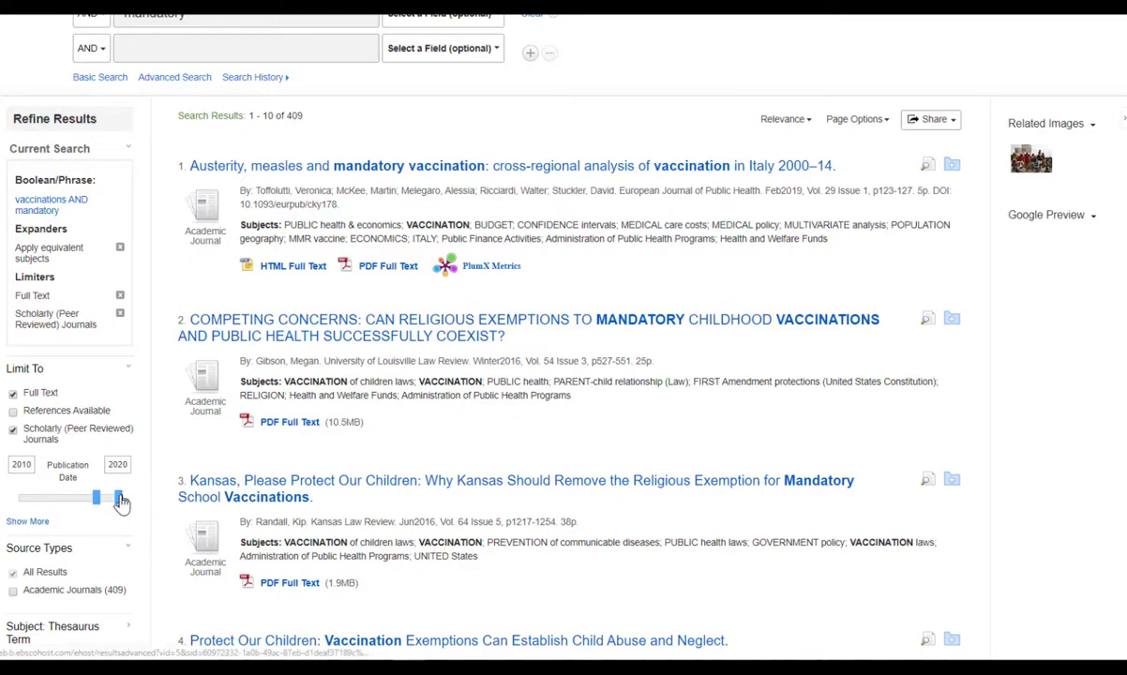
pyautogui.click(118, 499)
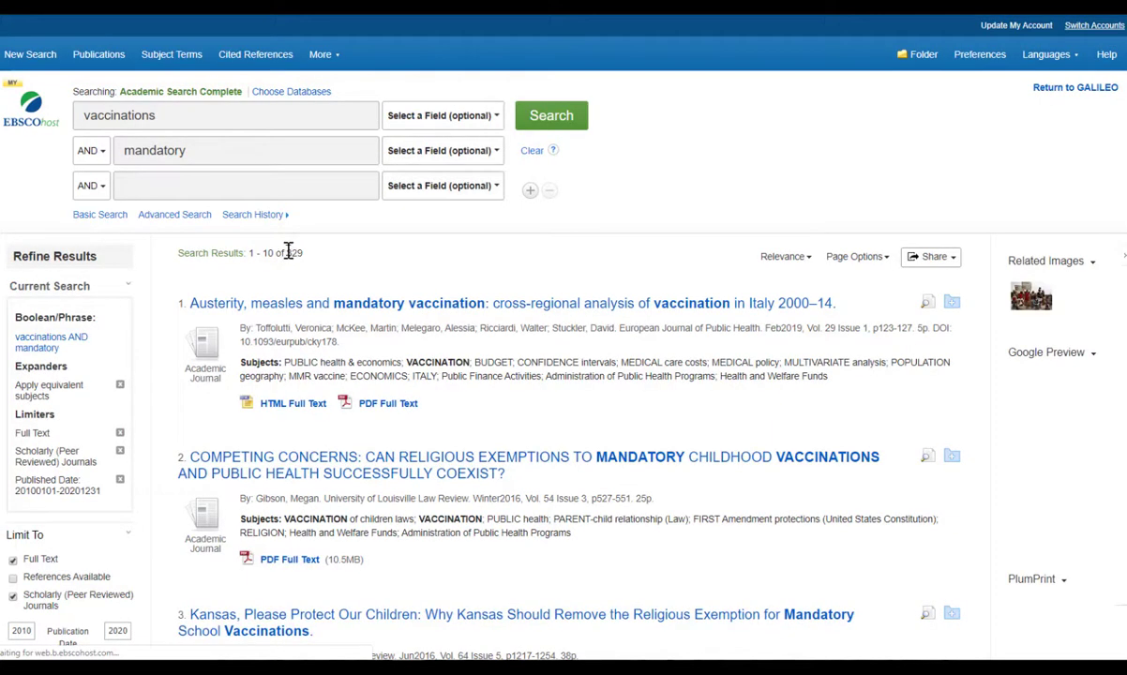
pyautogui.doubleClick(293, 253)
pyautogui.scroll(-2, 131, 469)
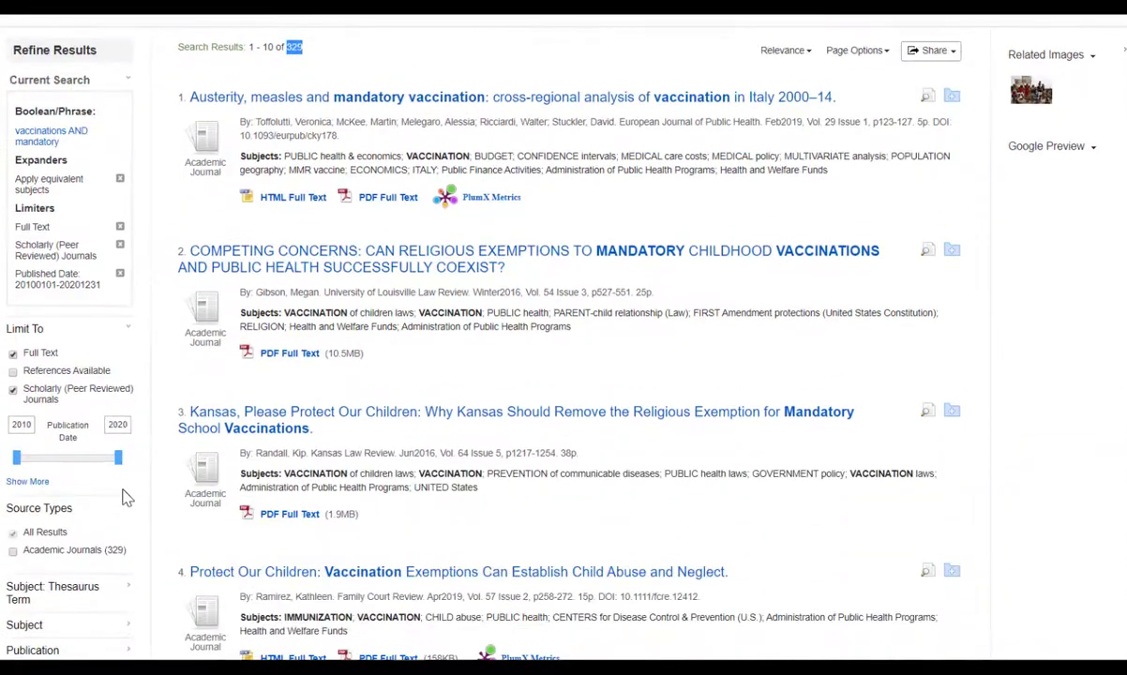
# Step: Expand the Language facet and tick 'english', leaving 301 results
pyautogui.scroll(-3, 127, 495)
pyautogui.scroll(-2, 129, 492)
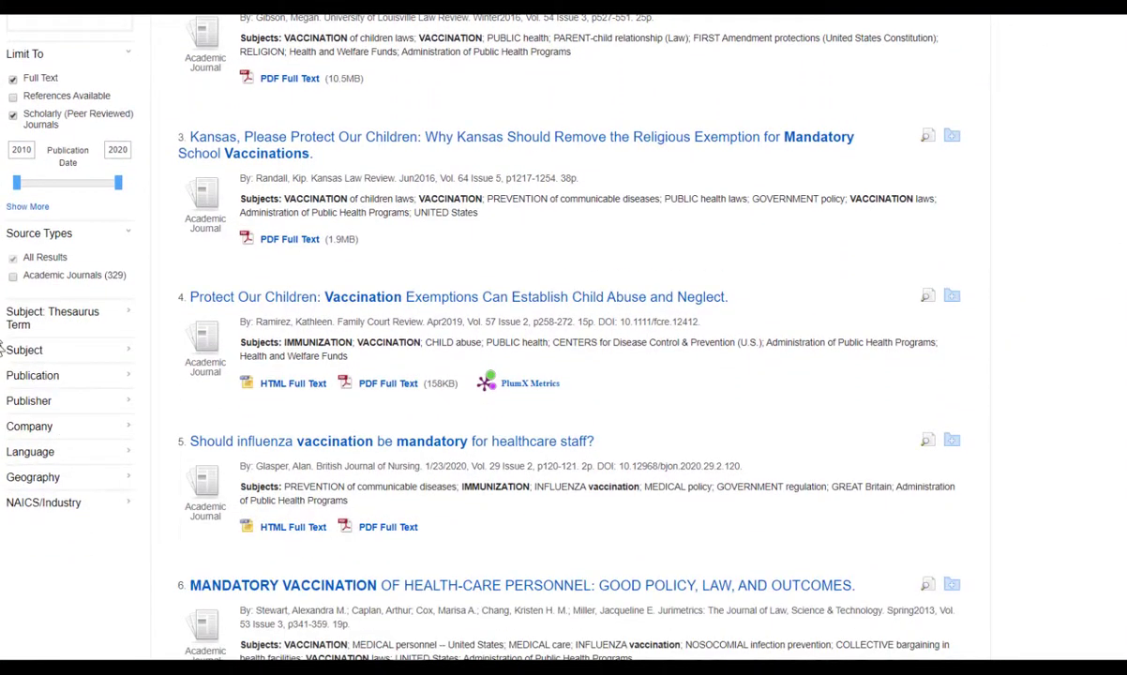
pyautogui.moveTo(3, 342); pyautogui.dragTo(83, 506)
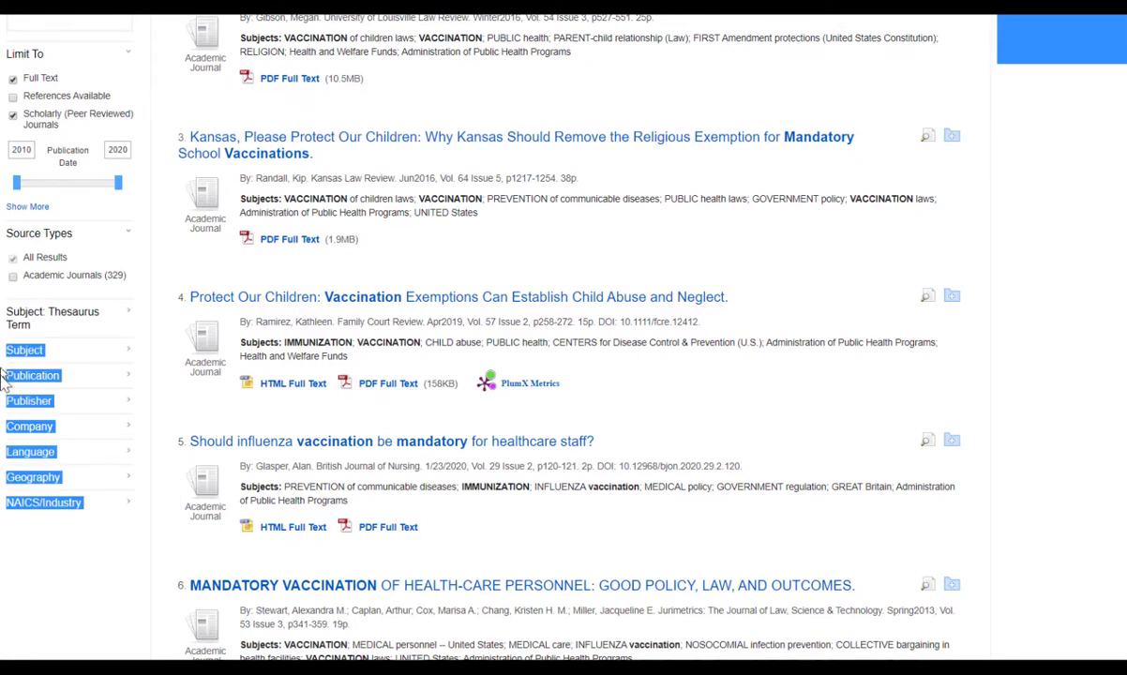
pyautogui.click(24, 456)
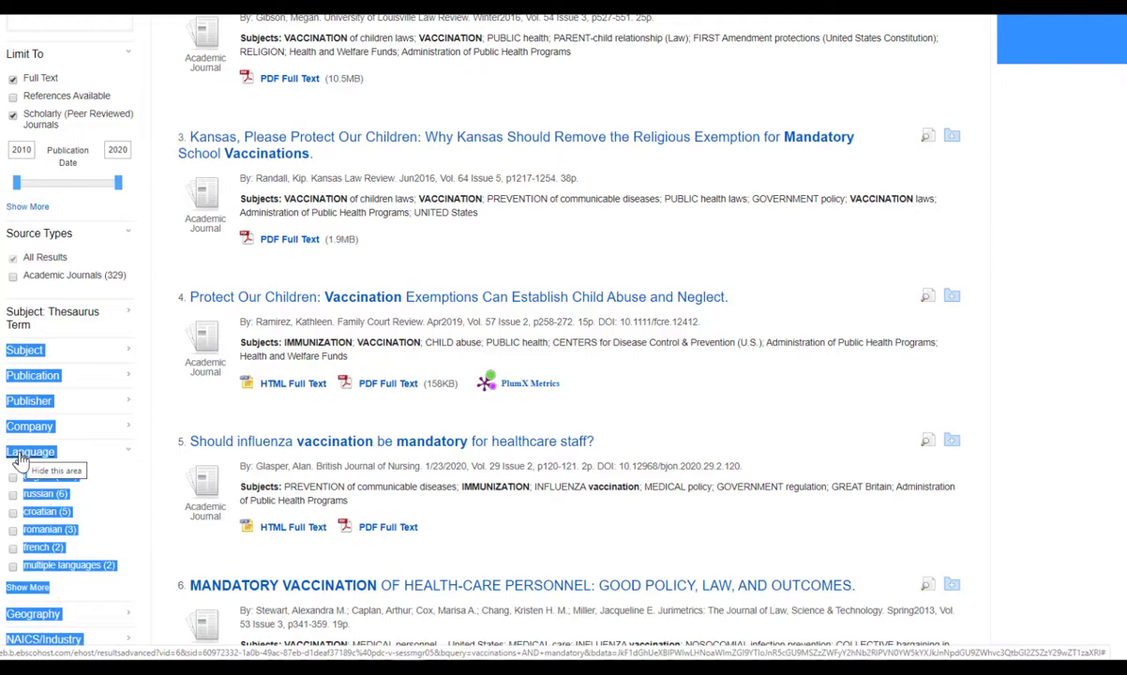
pyautogui.click(15, 470)
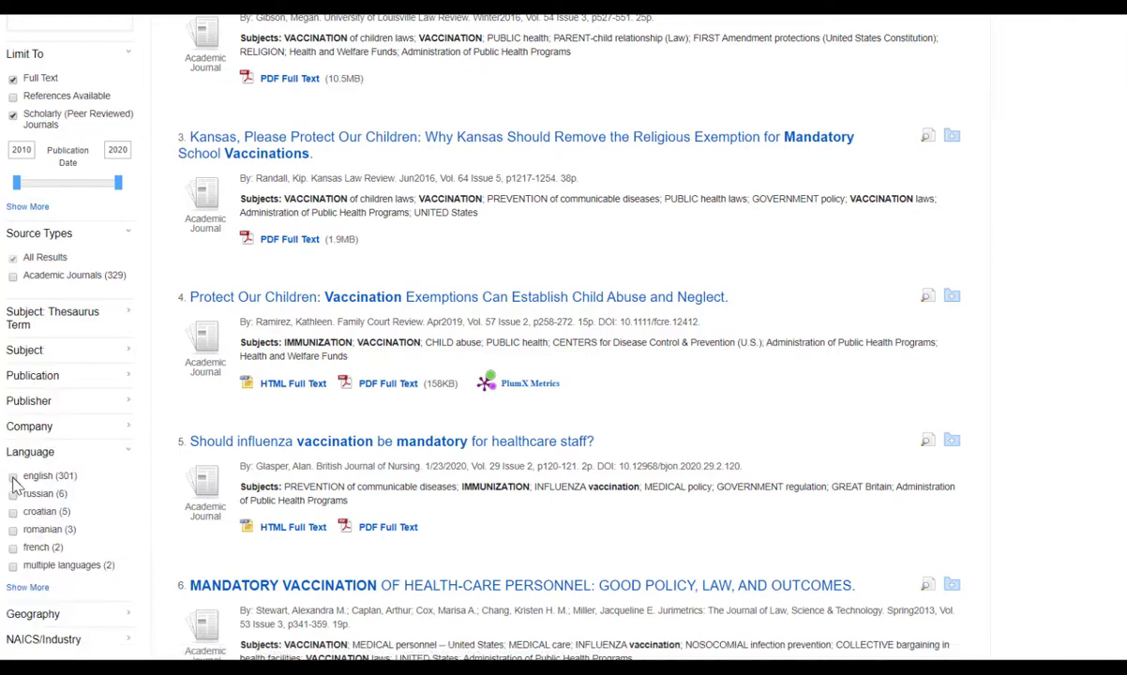
pyautogui.click(13, 476)
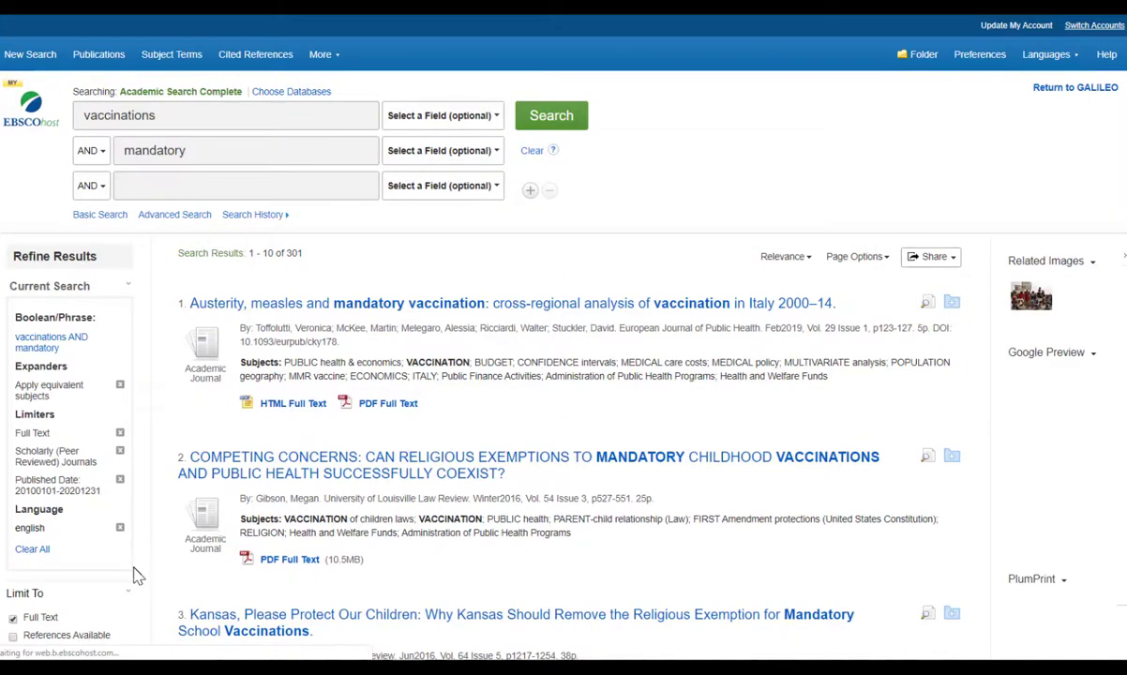
pyautogui.scroll(-2, 136, 576)
pyautogui.scroll(-2, 136, 577)
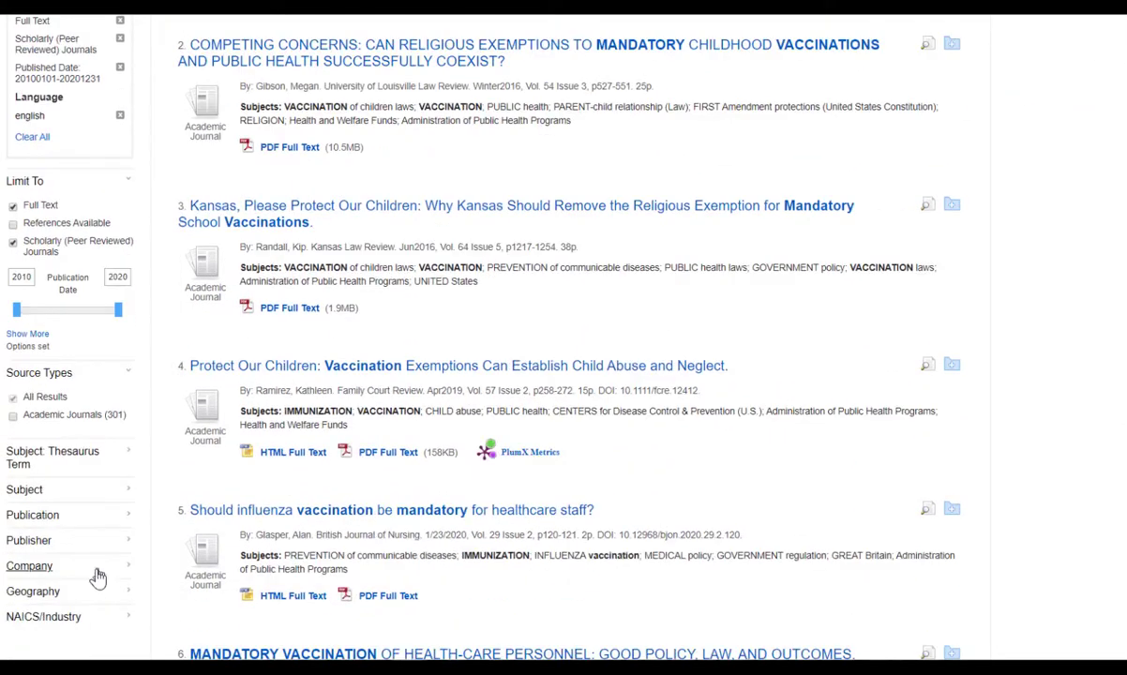
# Step: Expand the Geography facet and tick 'united states', leaving 29 results
pyautogui.scroll(-1, 106, 581)
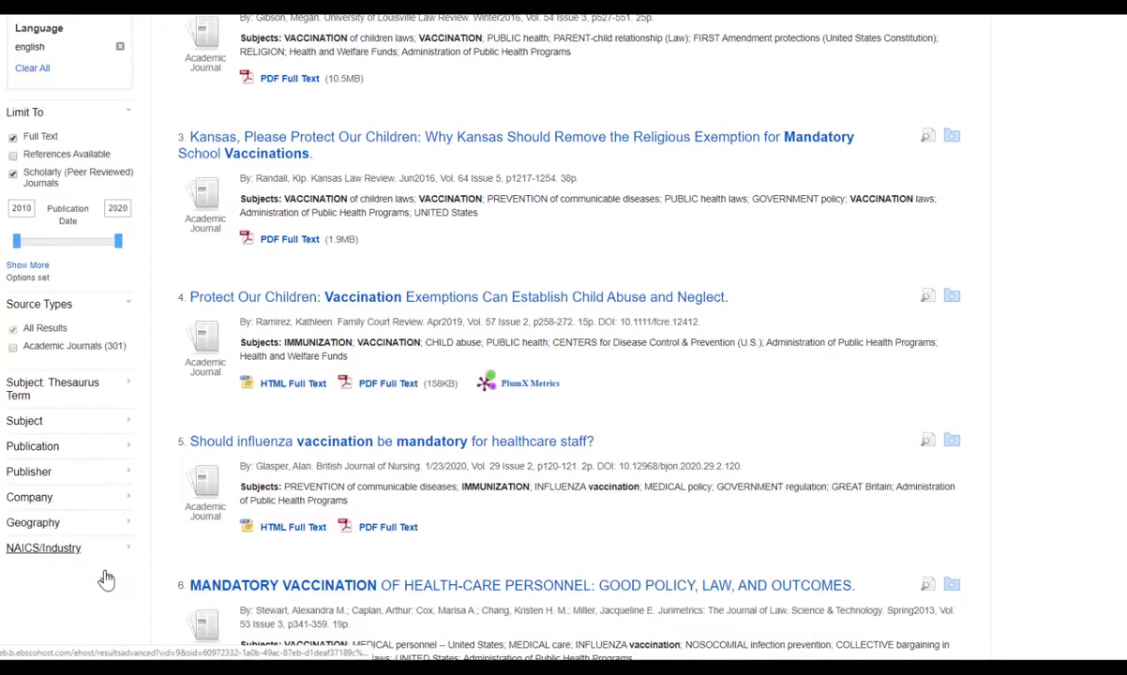
pyautogui.click(37, 529)
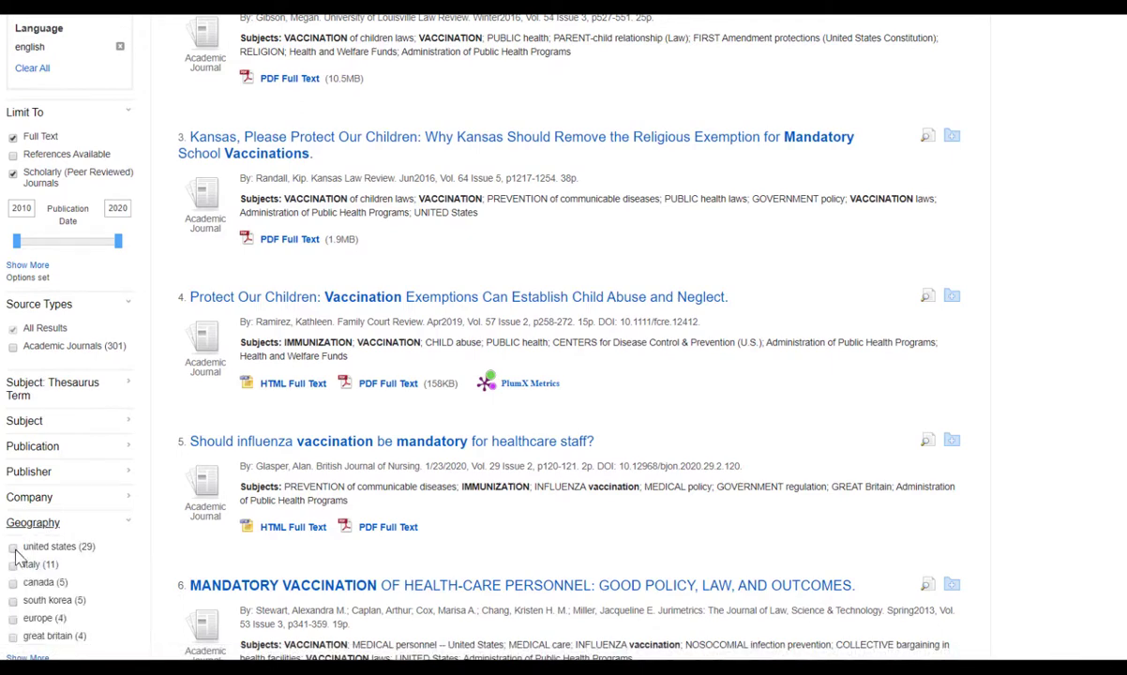
pyautogui.click(14, 550)
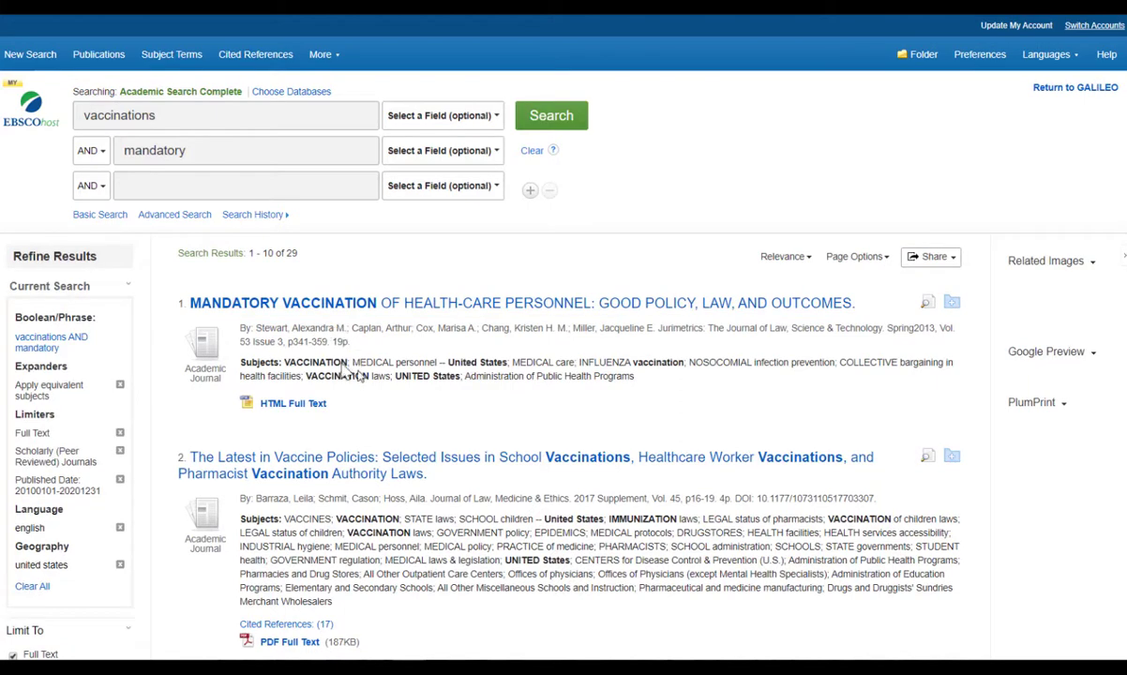
pyautogui.doubleClick(290, 253)
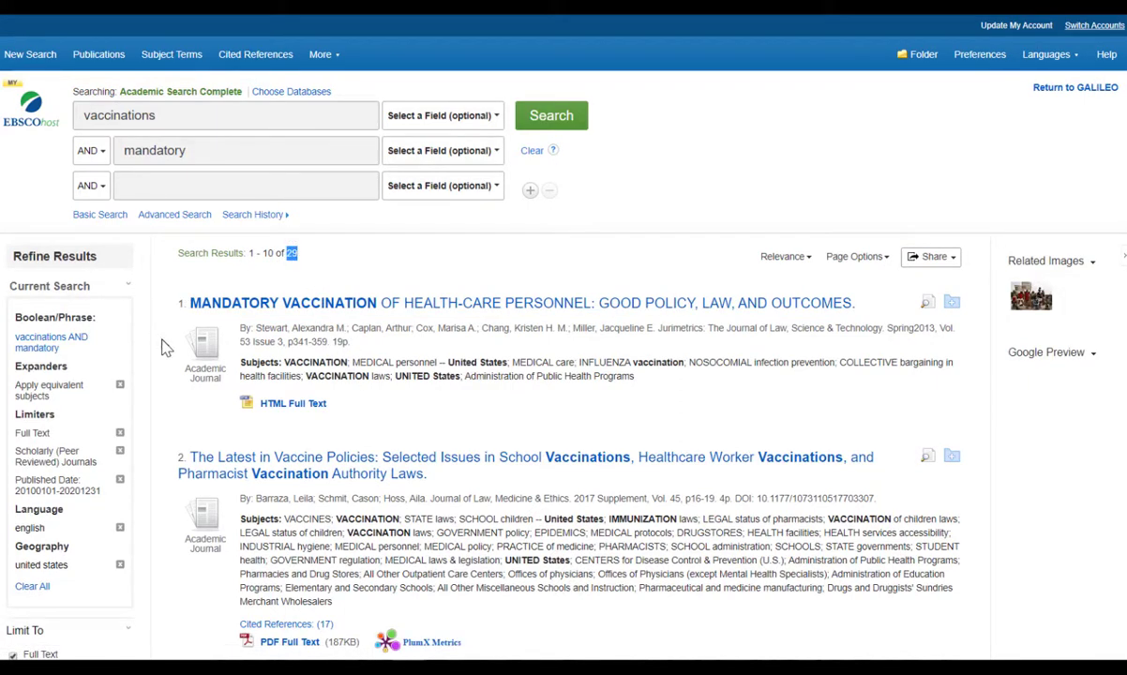
pyautogui.scroll(-5, 165, 358)
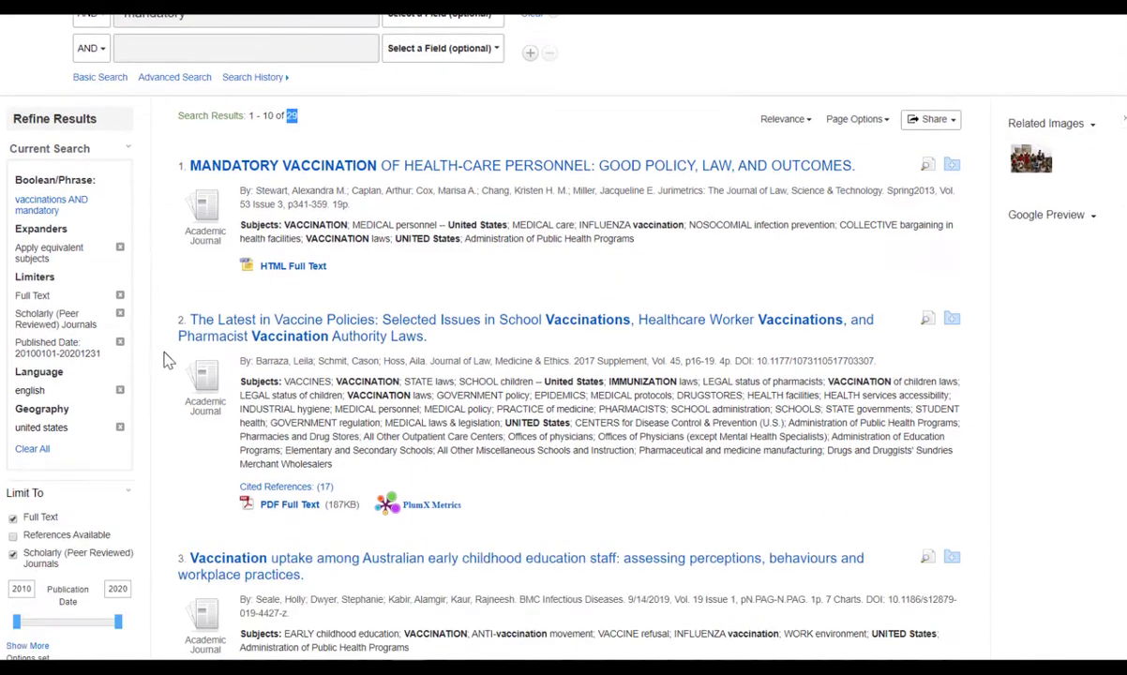
pyautogui.scroll(-7, 165, 358)
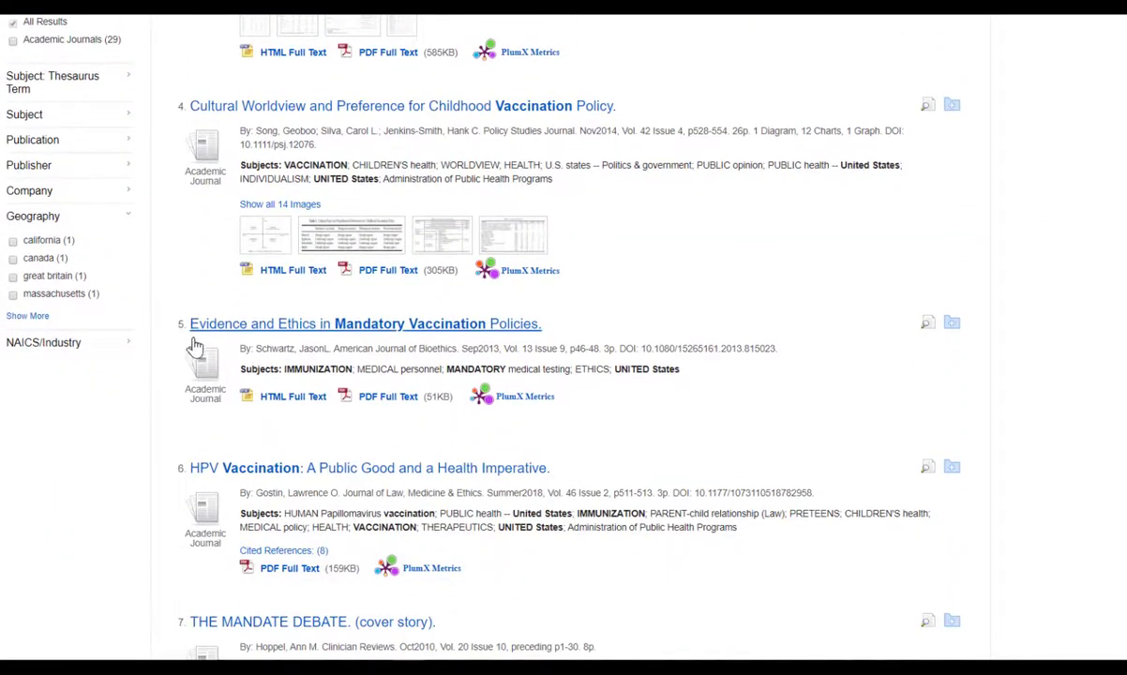
# Step: Open result 5, 'Evidence and Ethics in Mandatory Vaccination Policies', and review its Source and Abstract
pyautogui.click(231, 328)
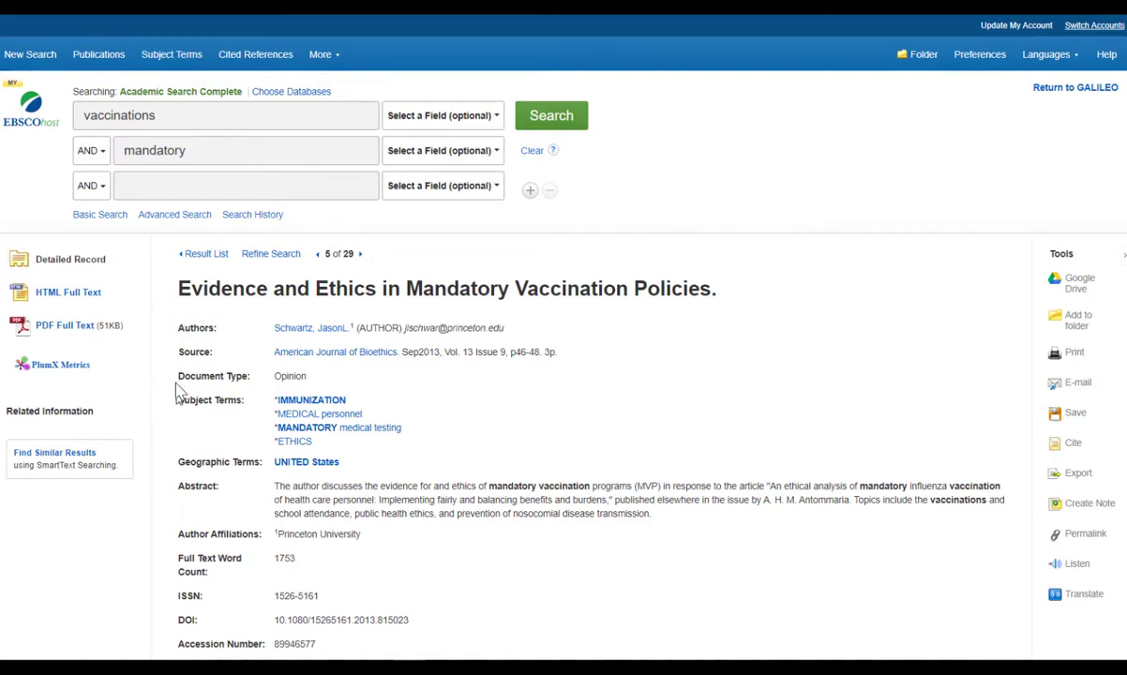
pyautogui.moveTo(178, 350); pyautogui.dragTo(232, 335)
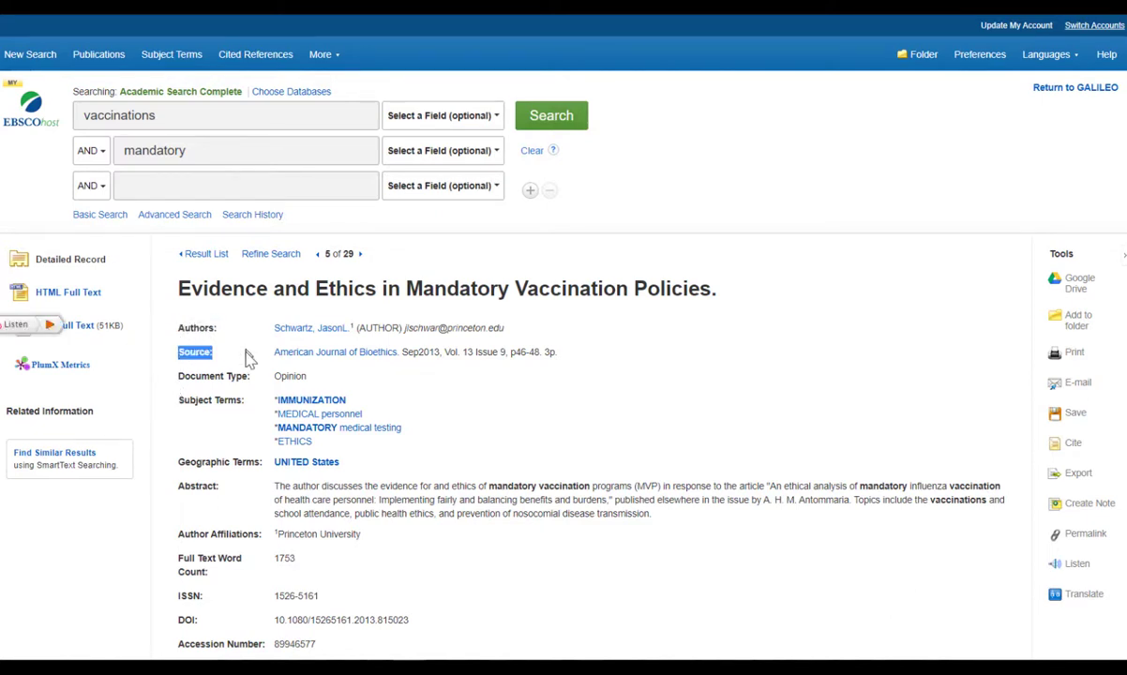
pyautogui.click(174, 490)
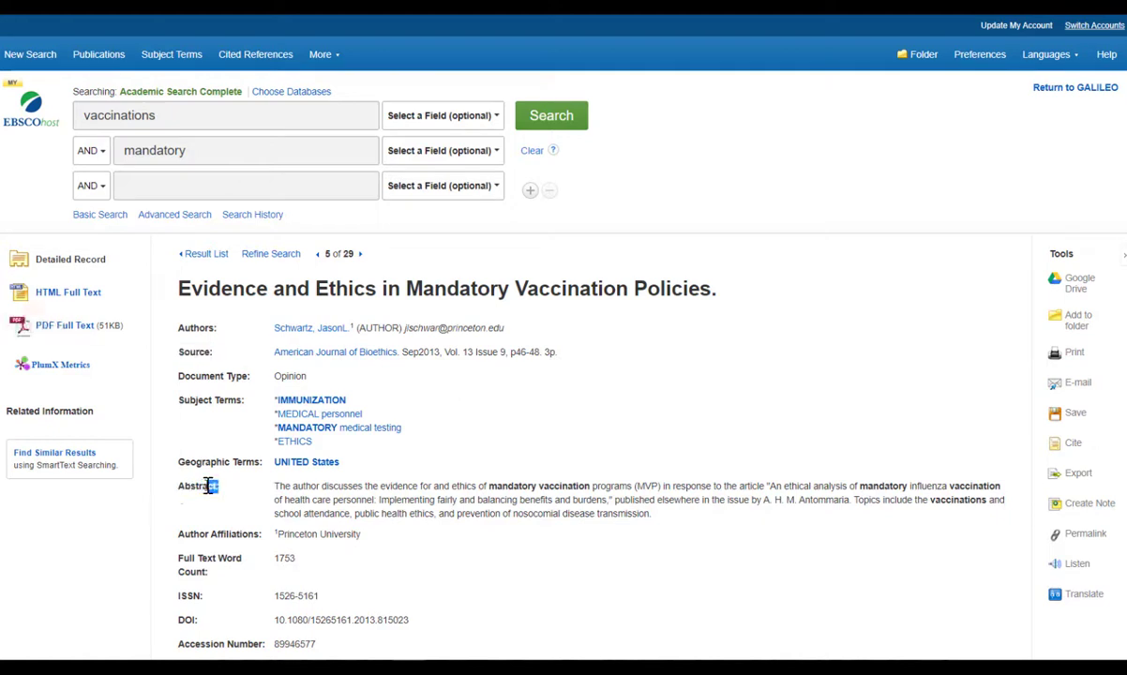
pyautogui.moveTo(207, 486); pyautogui.dragTo(244, 485)
pyautogui.click(1079, 388)
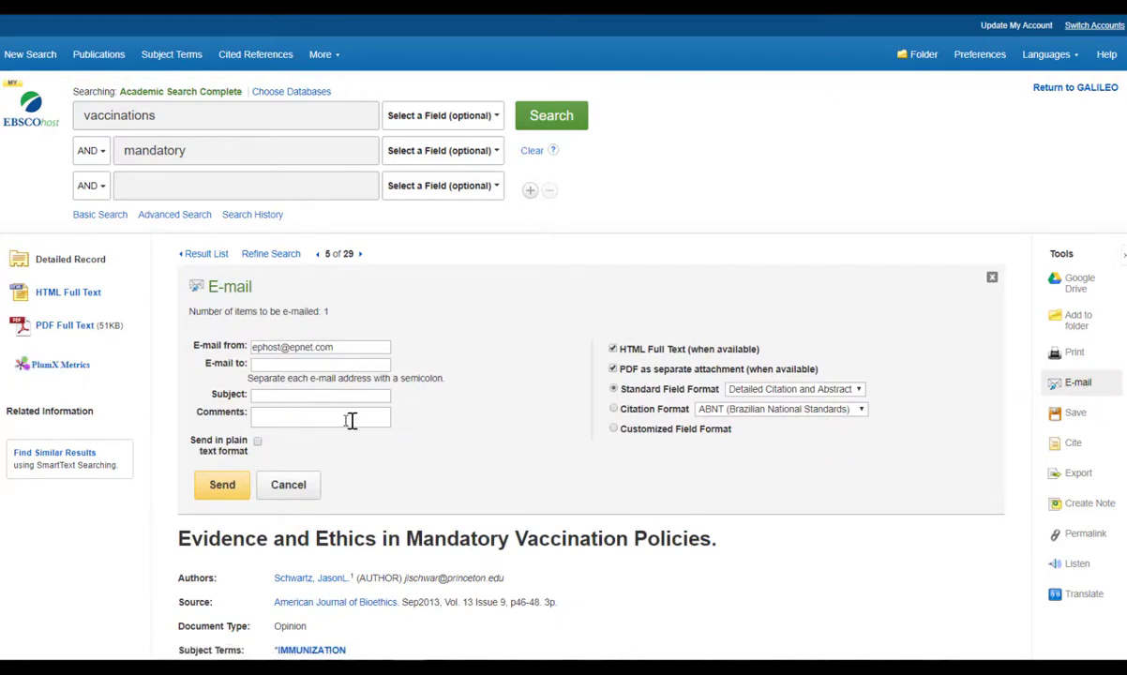
pyautogui.click(352, 365)
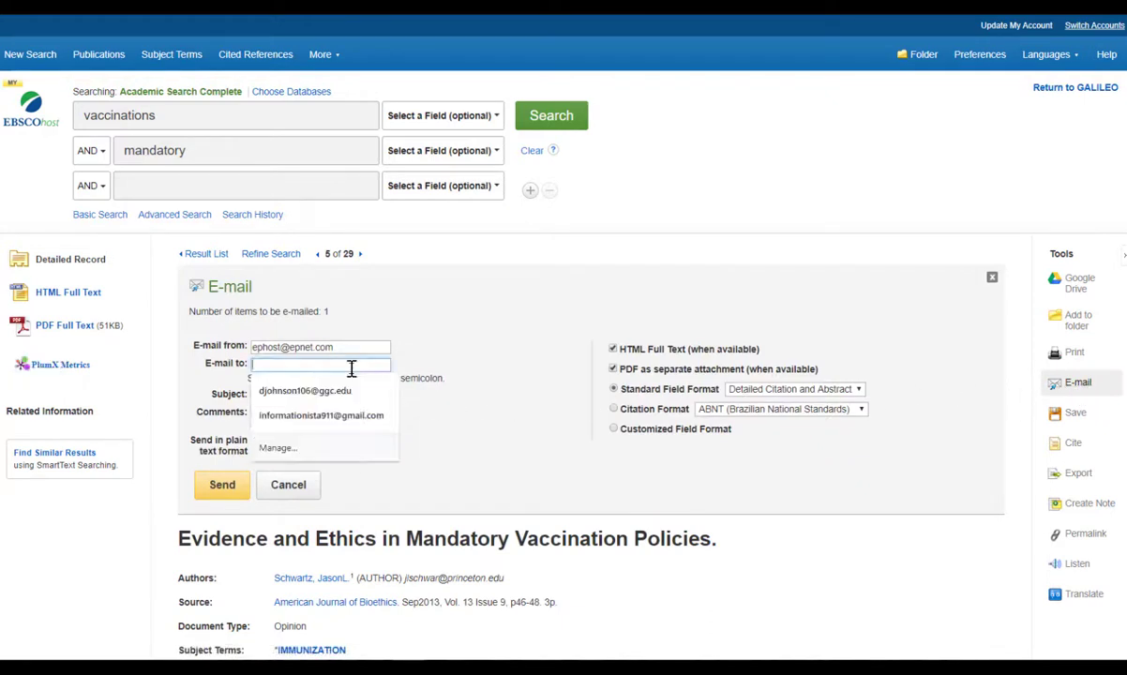
pyautogui.click(455, 338)
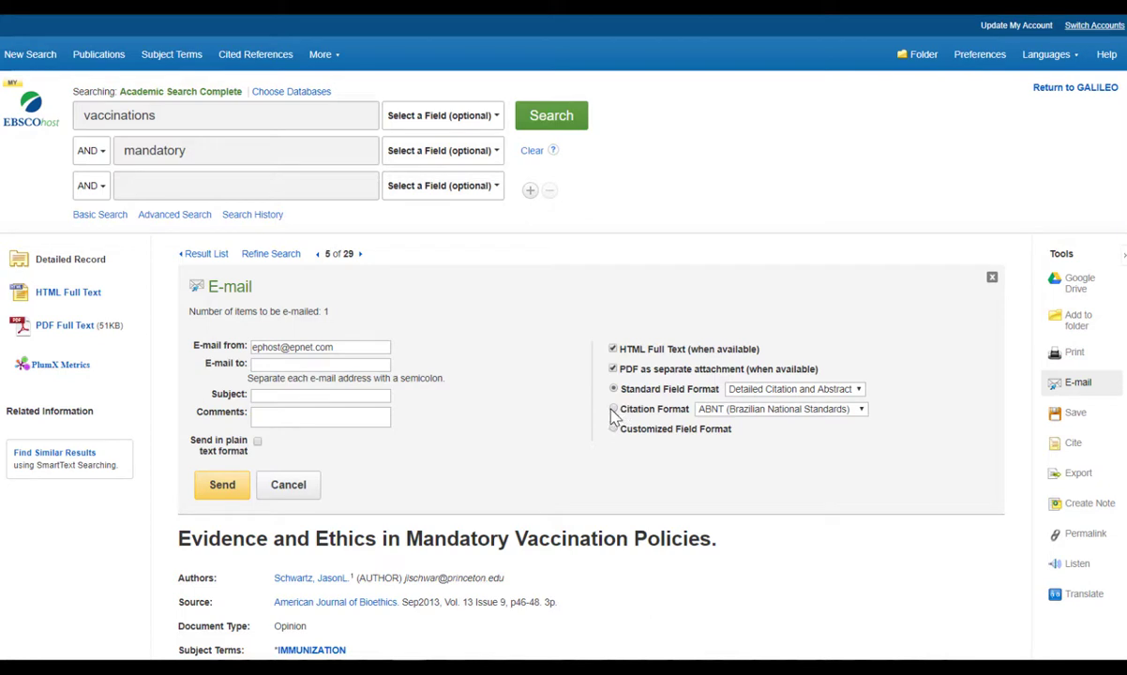
pyautogui.click(861, 411)
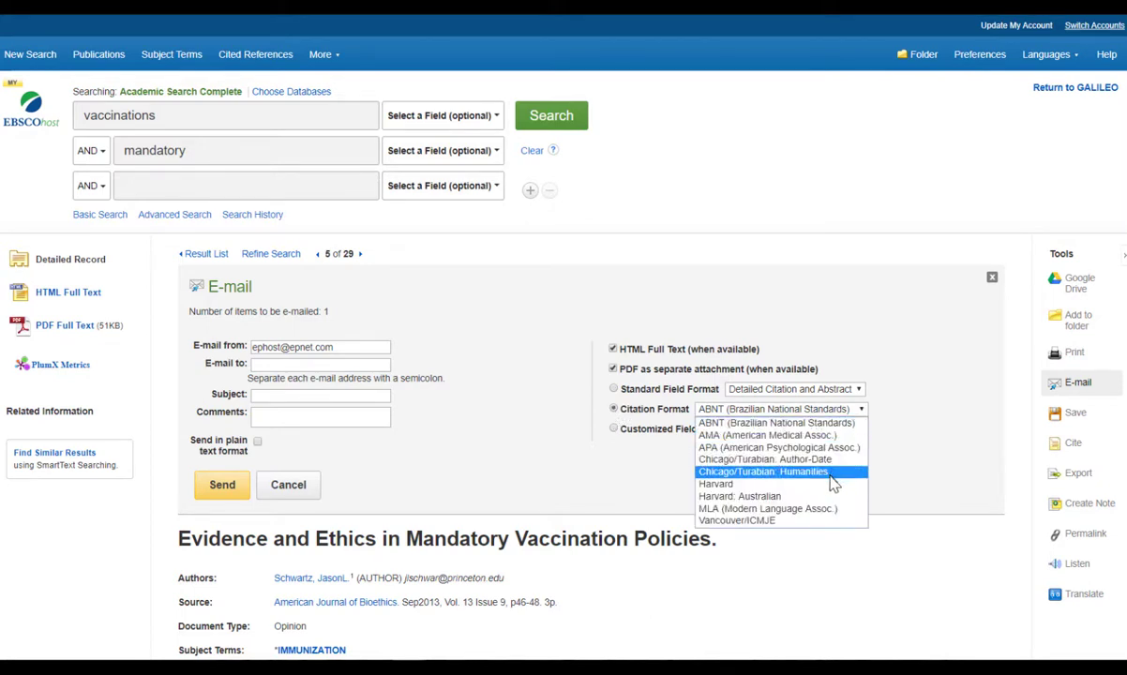
pyautogui.click(830, 508)
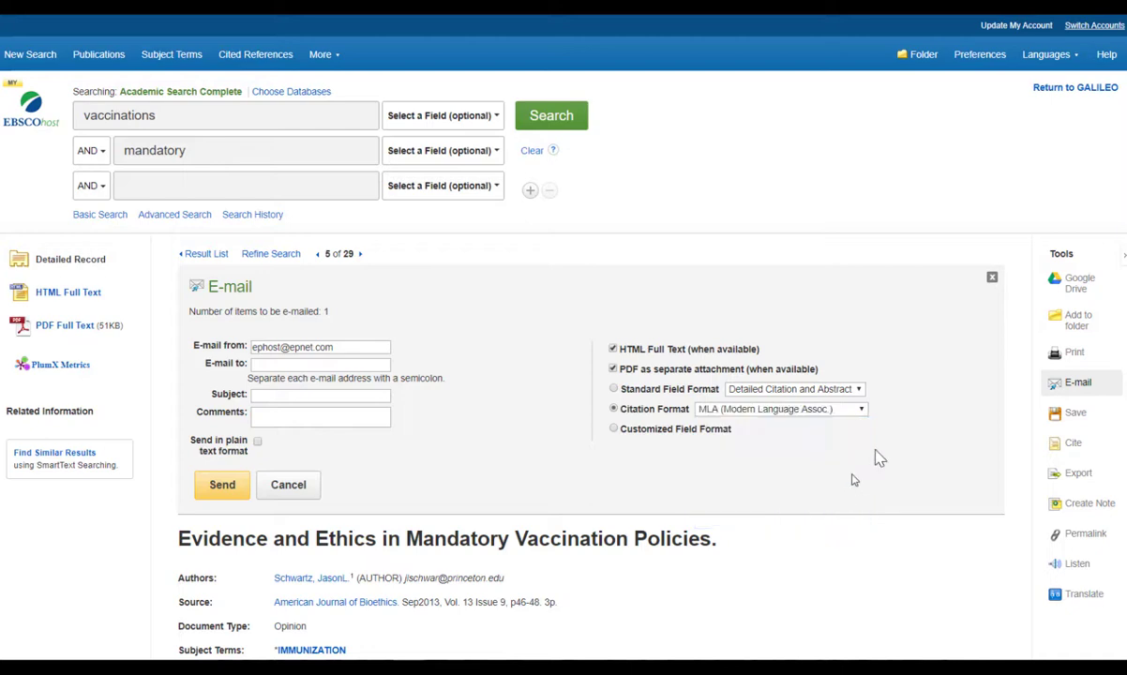
pyautogui.click(991, 279)
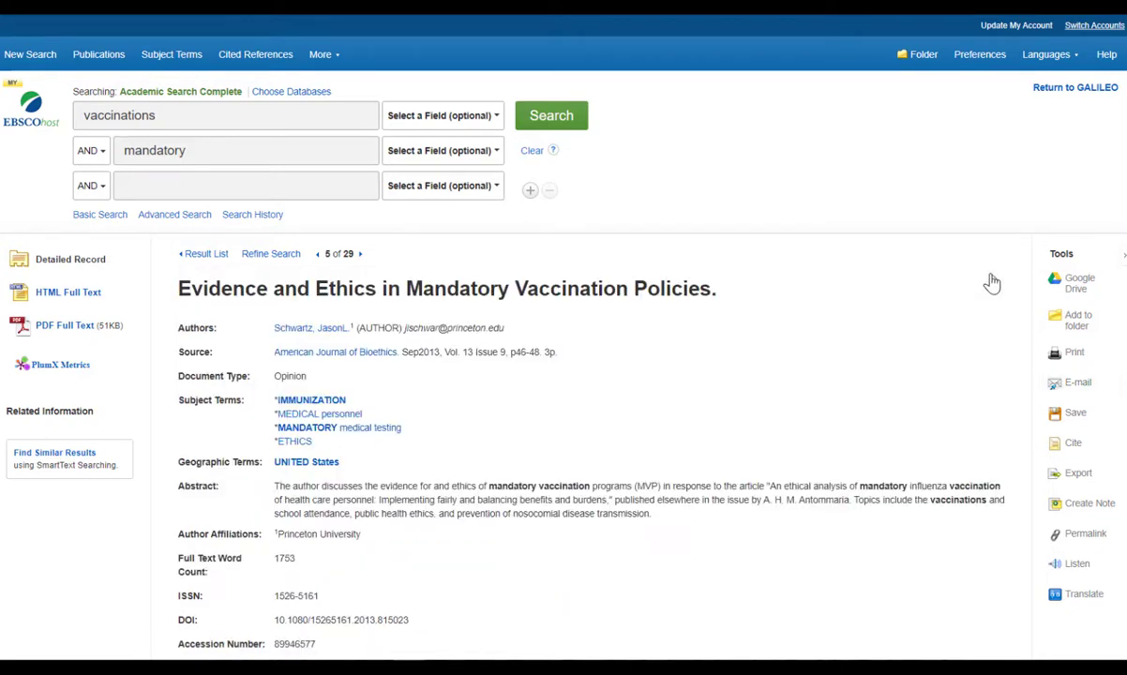
# Step: Show and select the article's Permalink URL, then display its Cite formats
pyautogui.click(1074, 534)
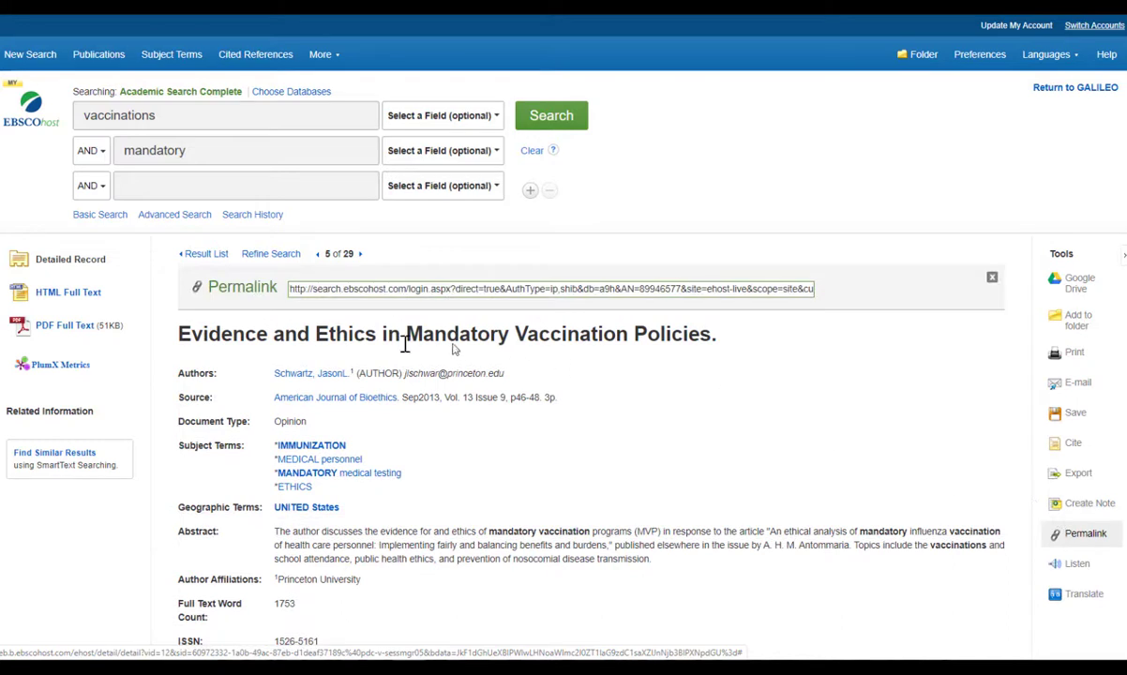
pyautogui.click(582, 290)
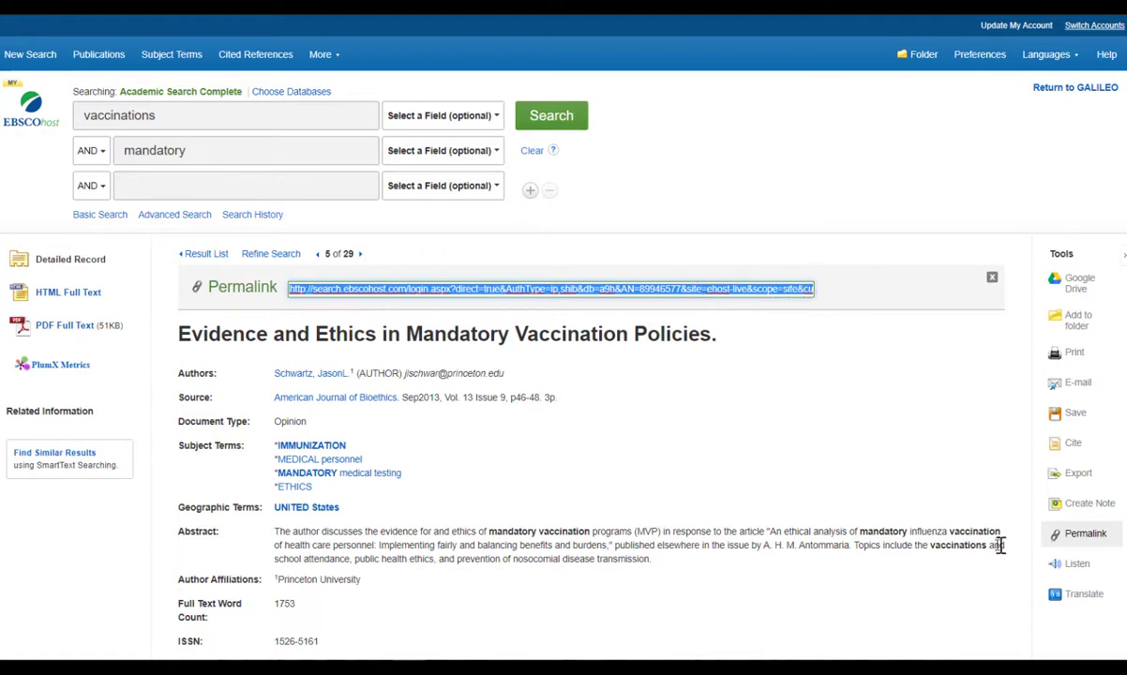
pyautogui.click(1073, 447)
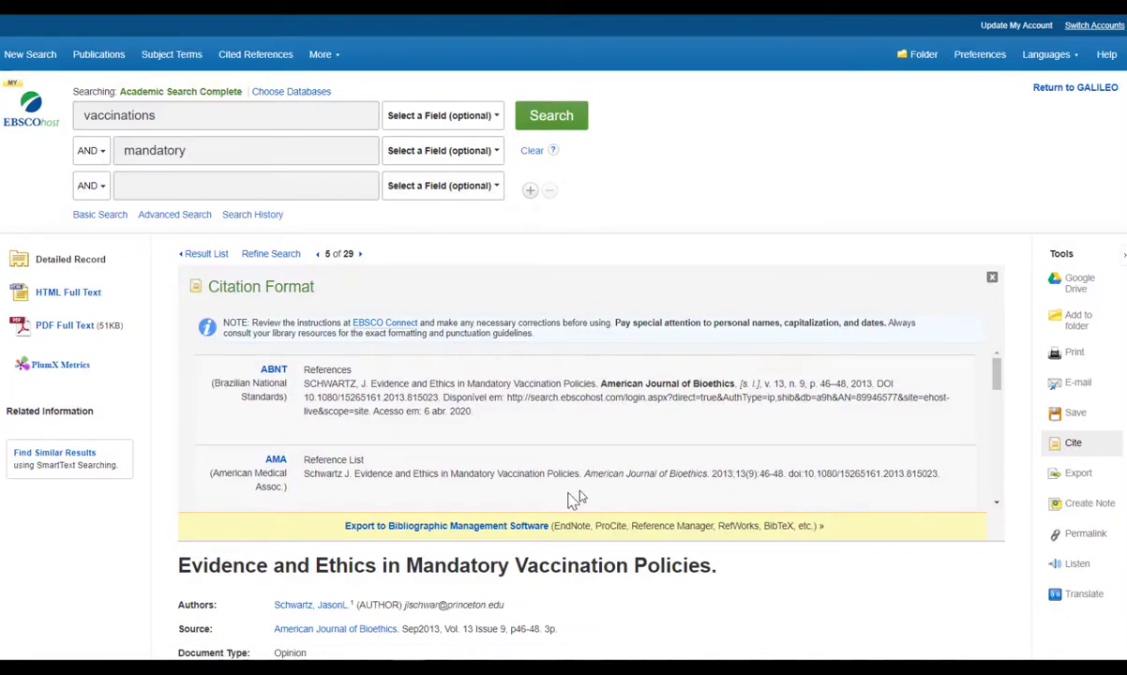
# Step: Highlight the full APA reference, with its 2013 date and DOI, in the Citation Format panel
pyautogui.scroll(-3, 672, 441)
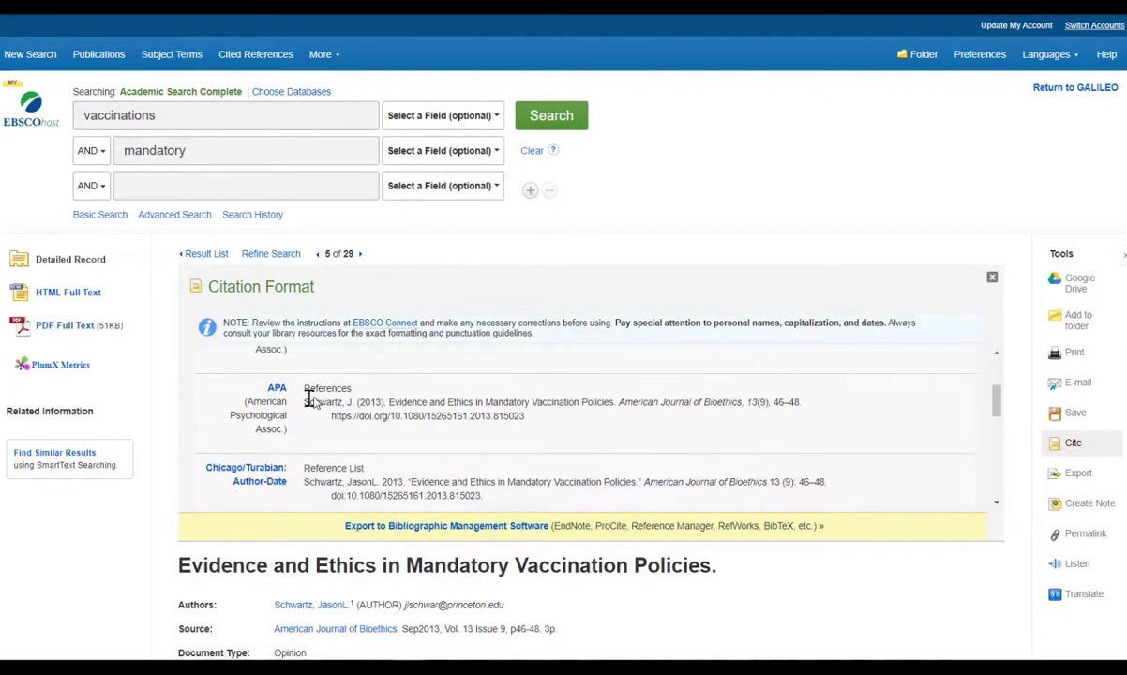
pyautogui.moveTo(325, 403); pyautogui.dragTo(524, 416)
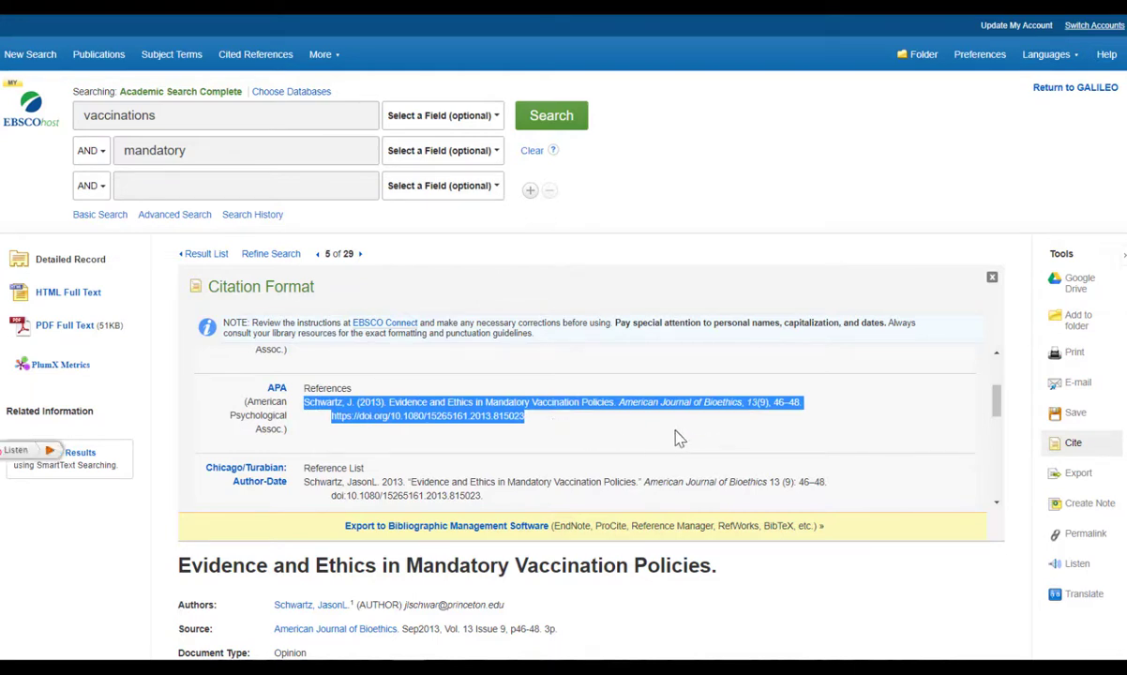
pyautogui.scroll(1, 853, 424)
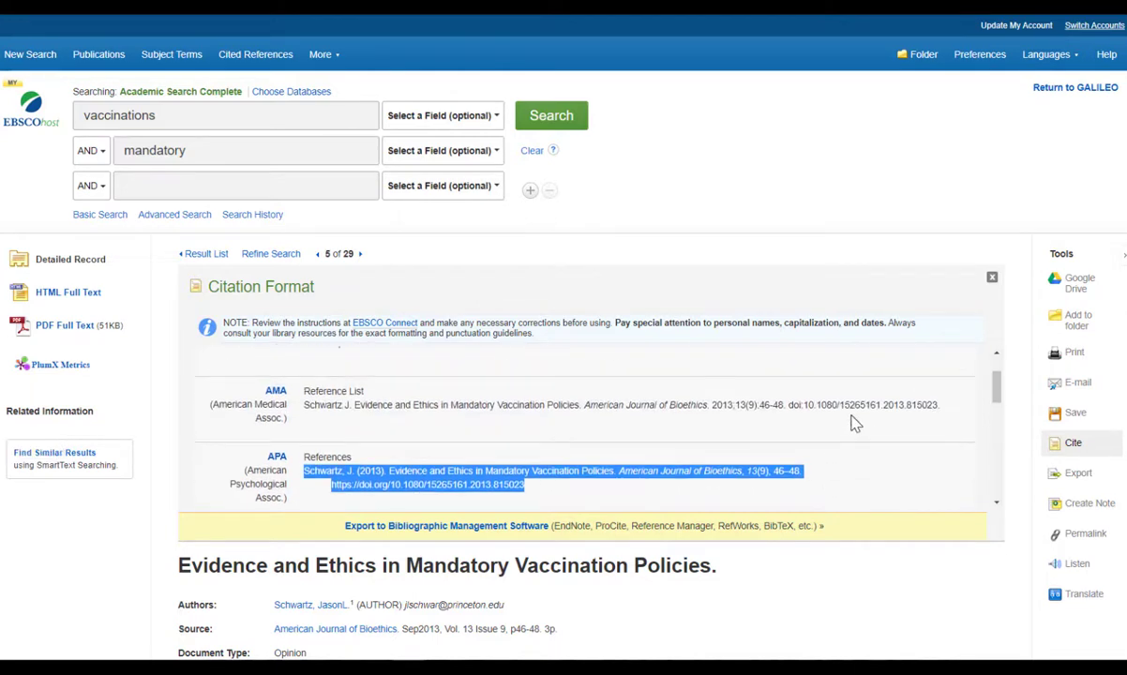
pyautogui.scroll(1, 853, 424)
# Step: Close the citations and read through the 4-page PDF of 'Evidence and Ethics in Mandatory Vaccination Policies'
pyautogui.click(991, 277)
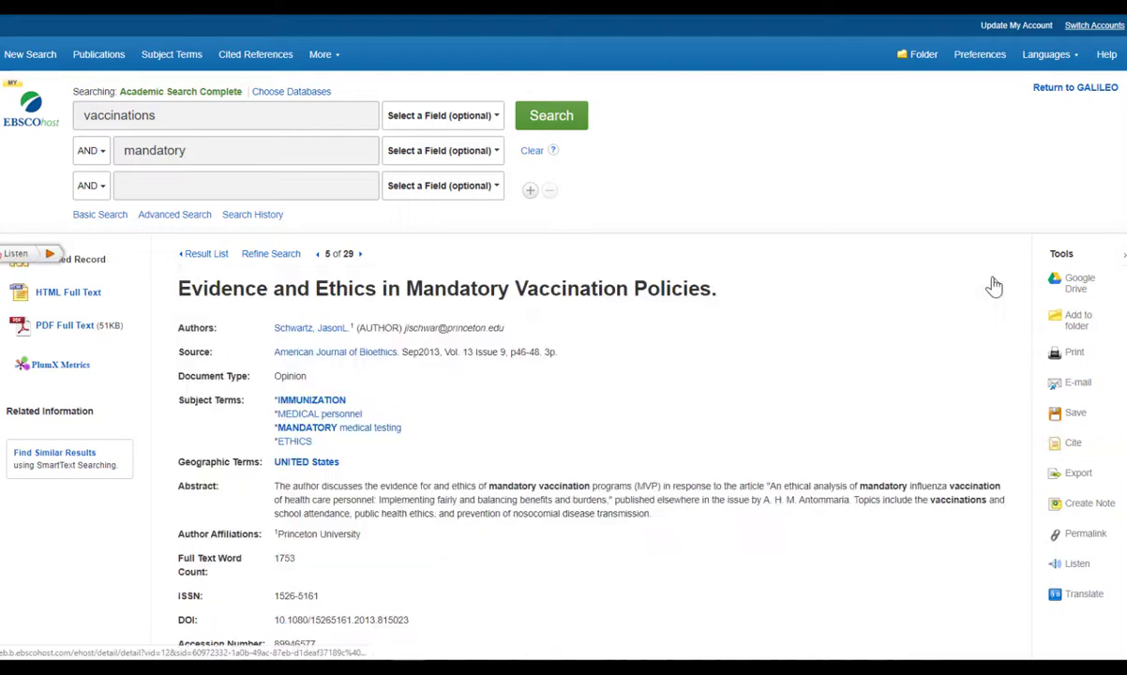
pyautogui.click(68, 327)
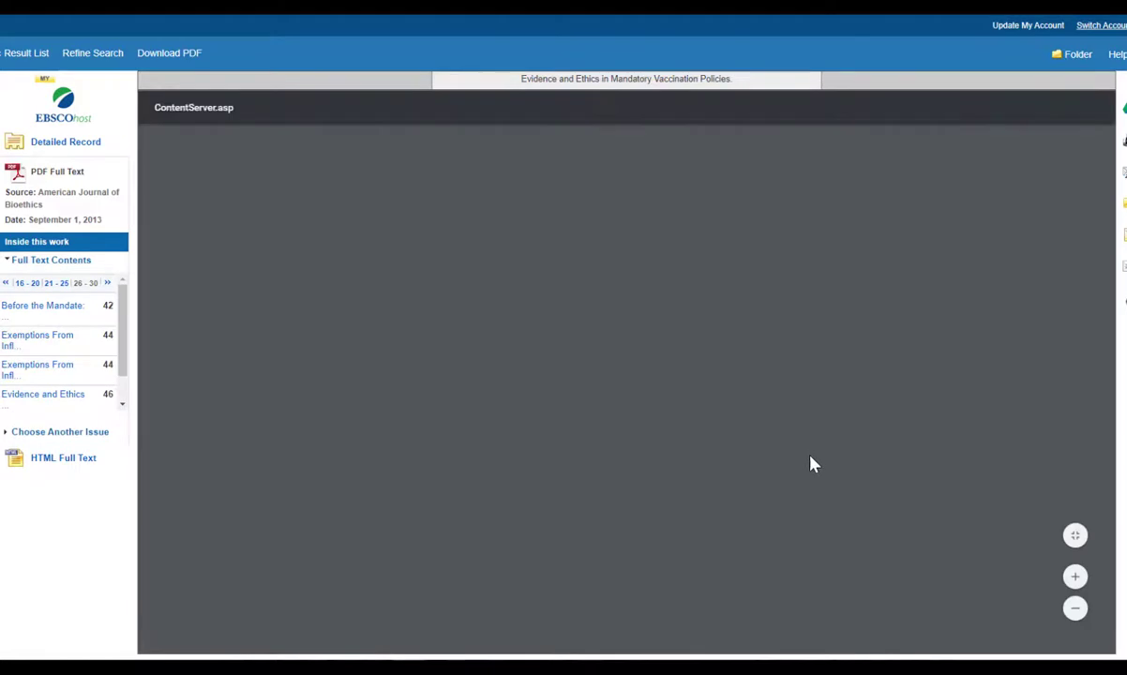
pyautogui.scroll(-3, 811, 462)
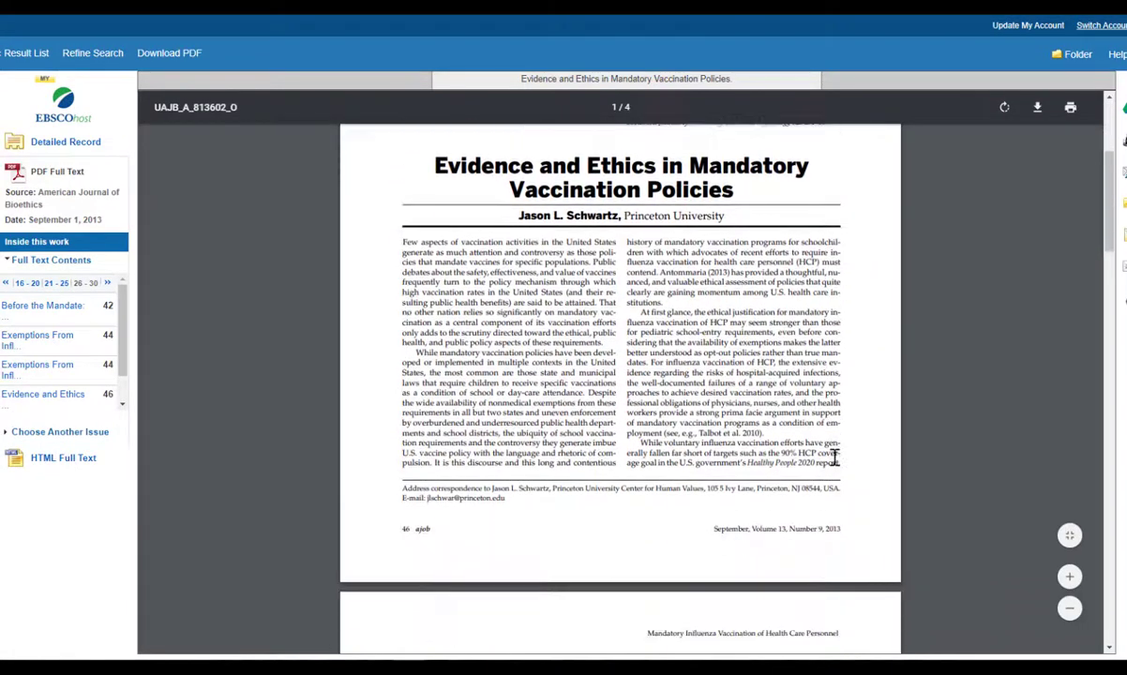
pyautogui.scroll(-9, 835, 457)
pyautogui.scroll(-10, 834, 457)
pyautogui.scroll(8, 834, 457)
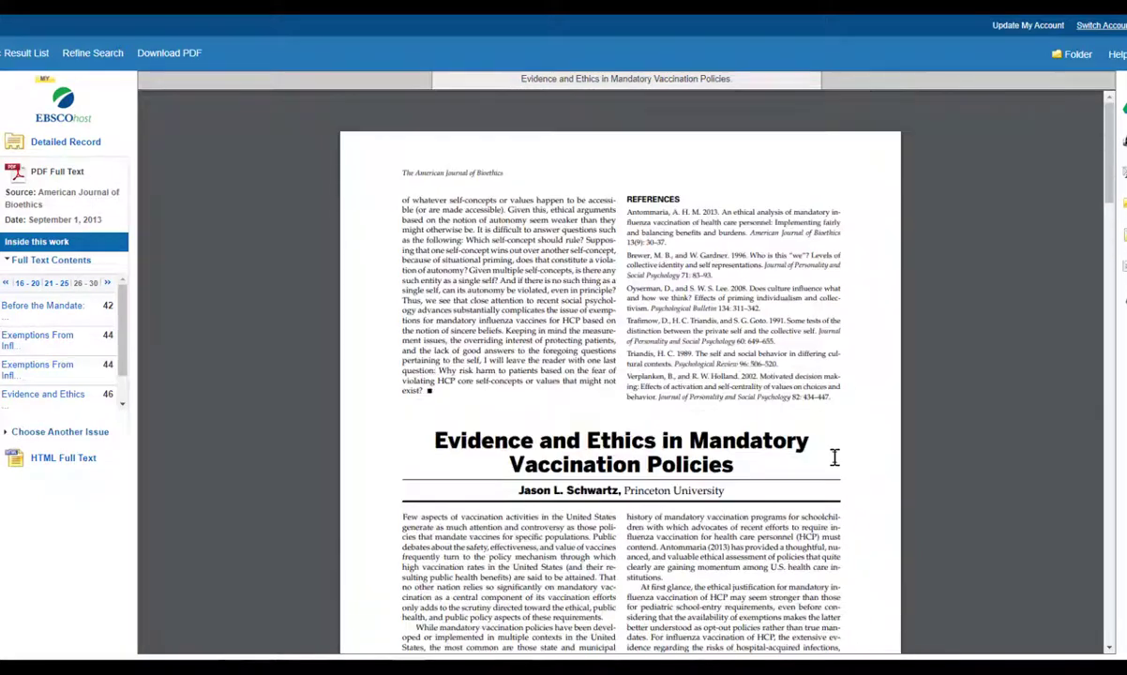